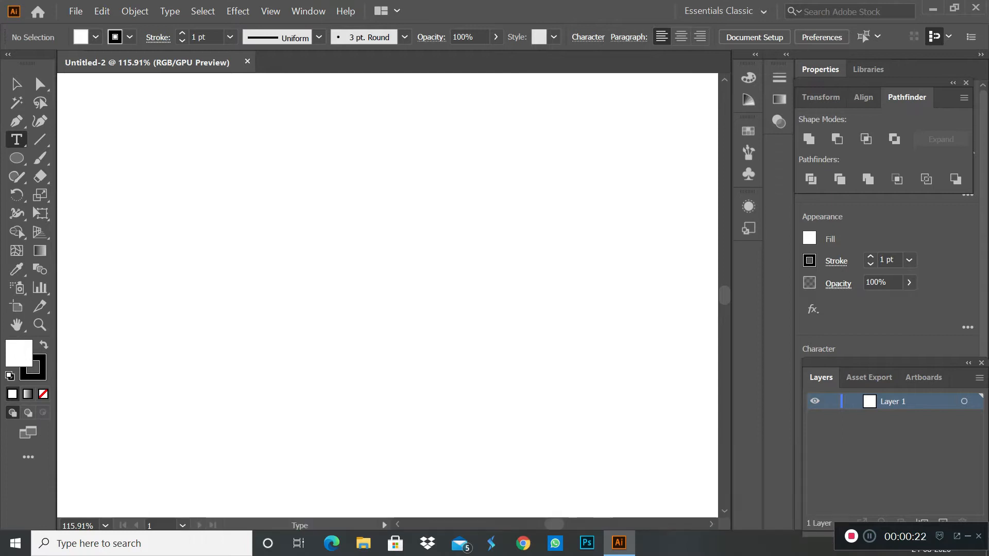
Add the point text "D" near the middle of the canvas and format it as Myriad Pro Bold at 32 pt.
click(348, 301)
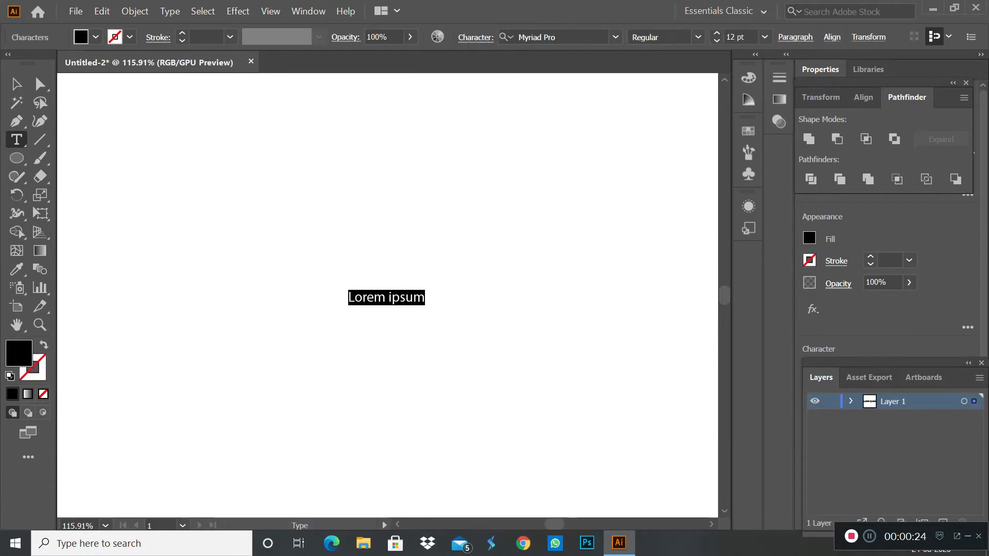
text(d)
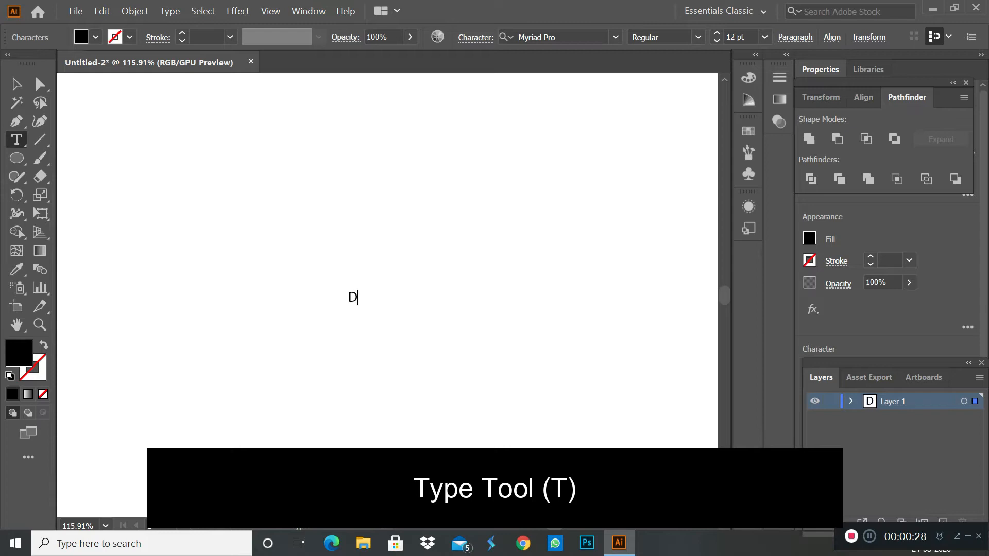
key(ctrl+a)
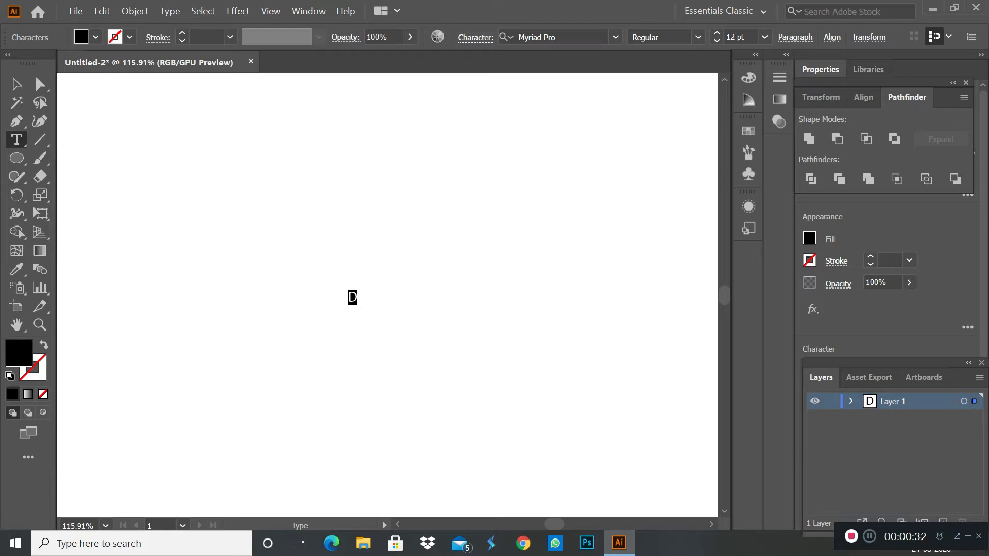
click(476, 38)
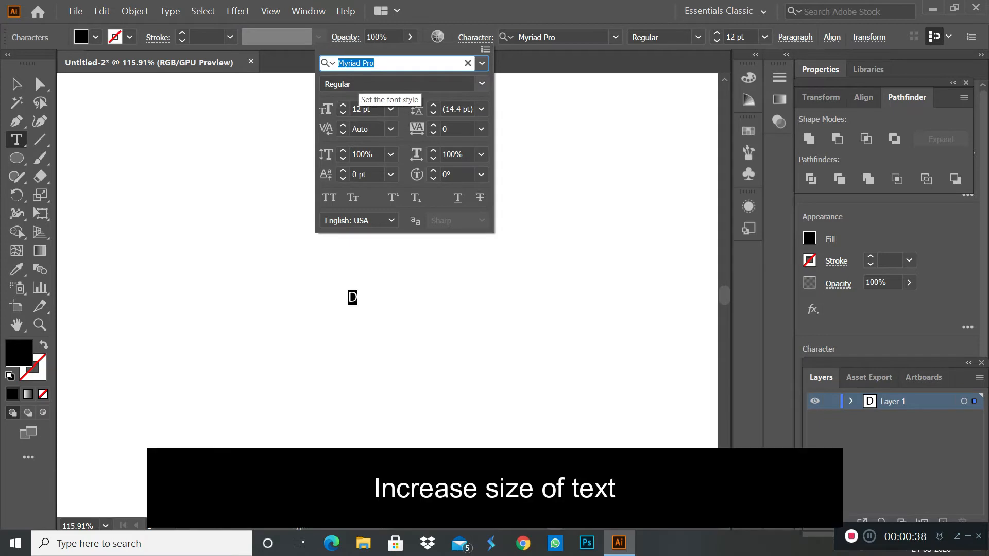
click(361, 84)
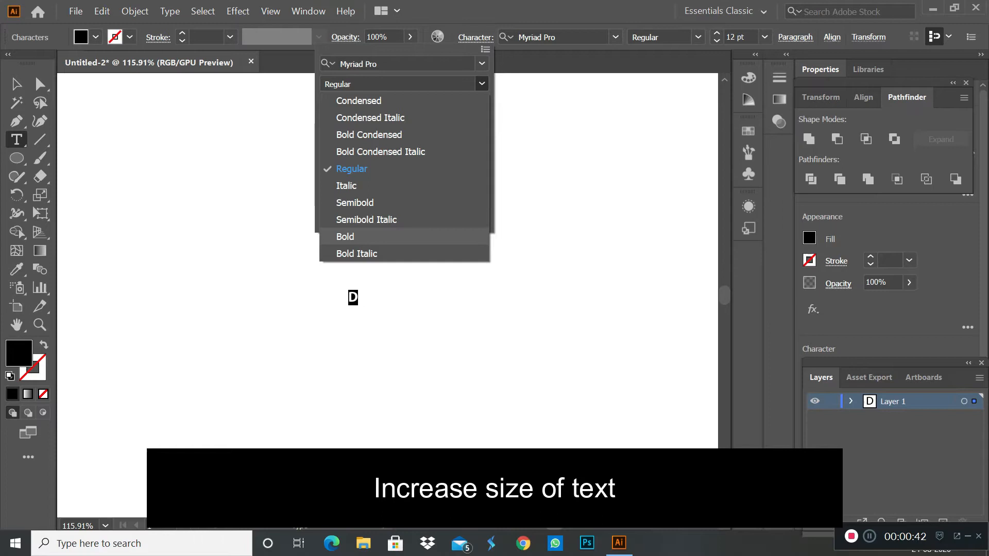
click(345, 237)
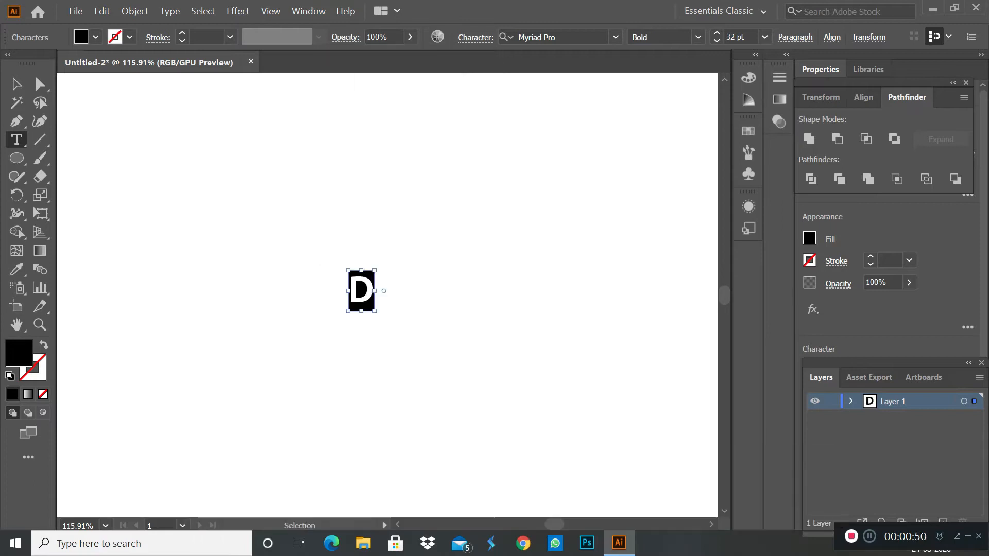
Scale the letter D up freehand in two passes, stretching it wider so it fills the central area of the artboard.
drag(351, 272, 536, 487)
key(ctrl+shift+a)
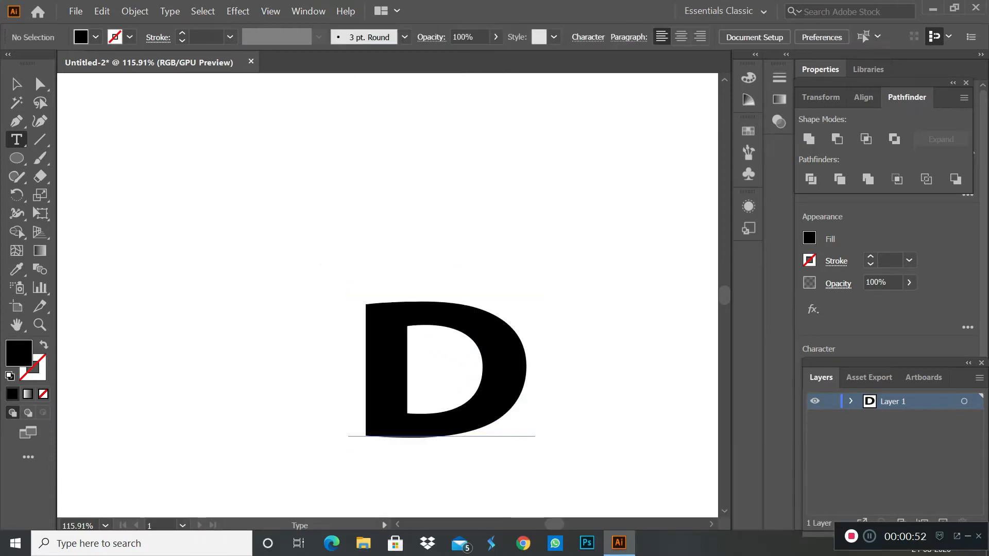
scroll(388, 295, down, 7)
scroll(387, 295, right, 5)
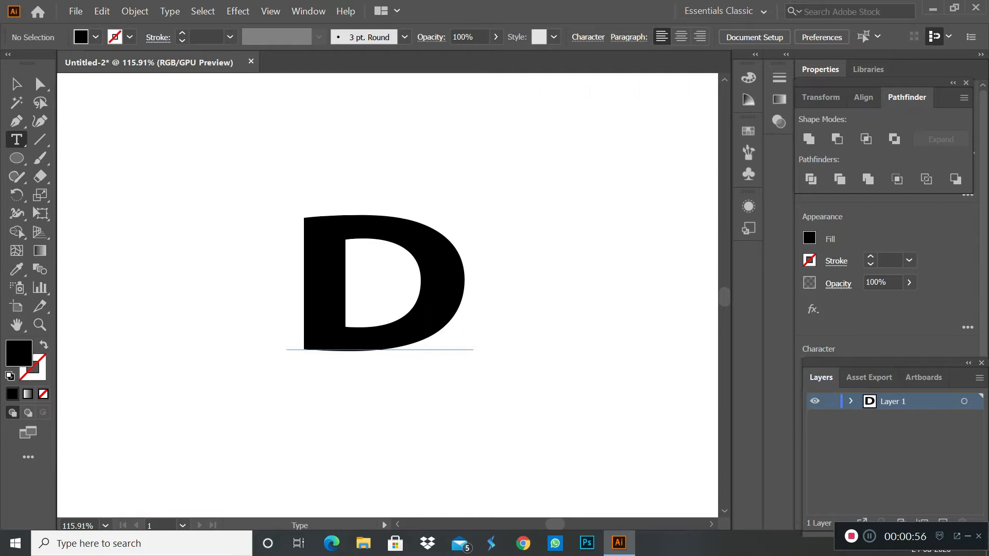
double_click(404, 224)
drag(473, 395, 554, 475)
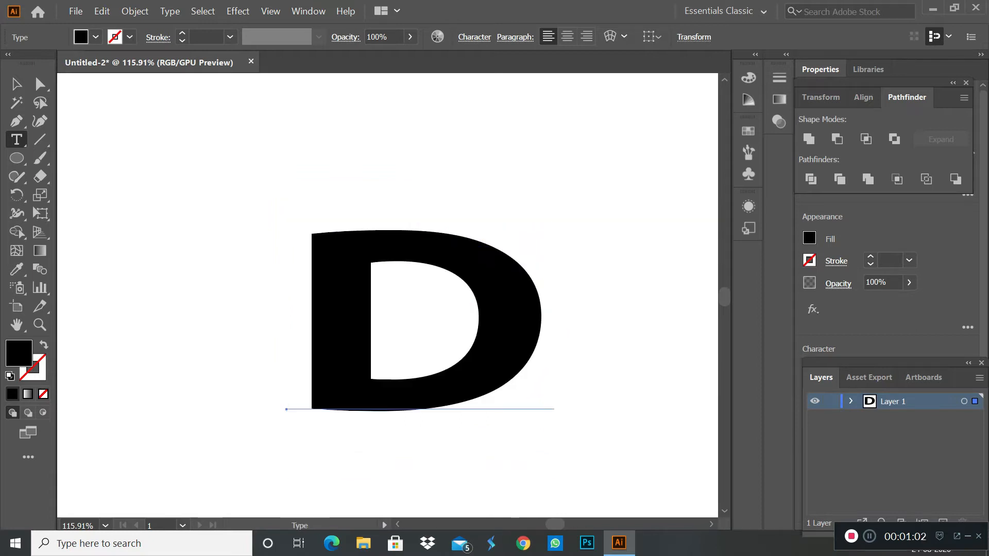
scroll(419, 316, down, 5)
scroll(419, 257, right, 6)
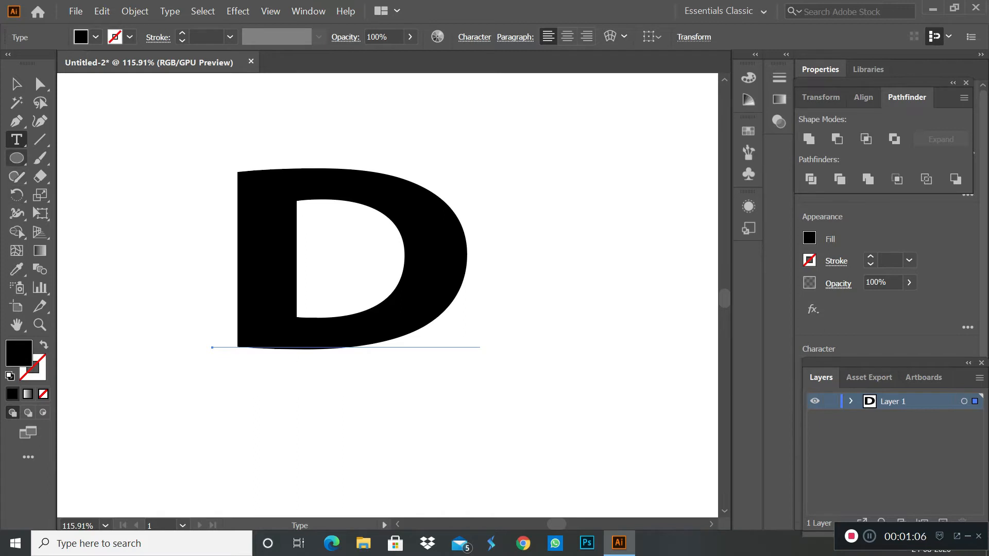
Convert the enlarged letter D from live text to outlines and leave it deselected.
click(16, 83)
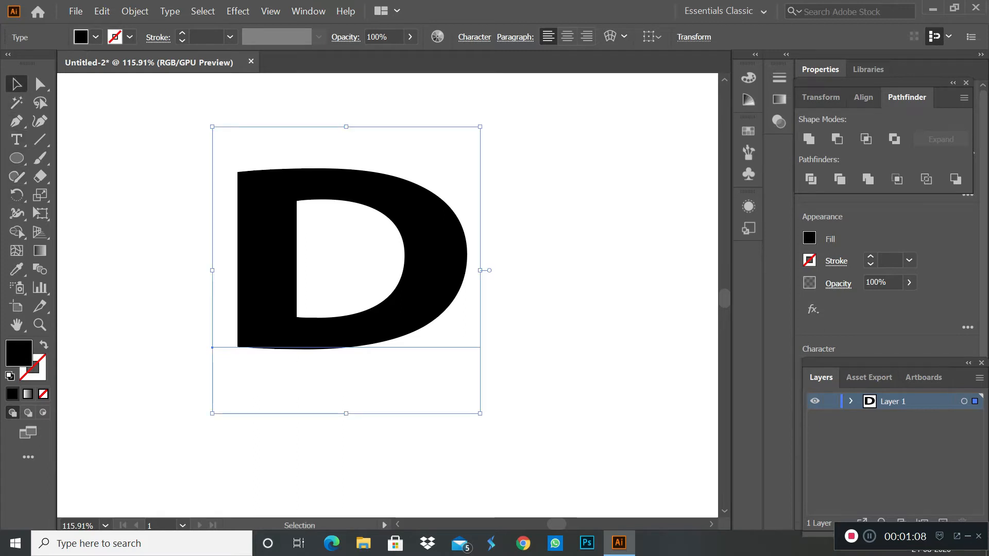
right_click(405, 206)
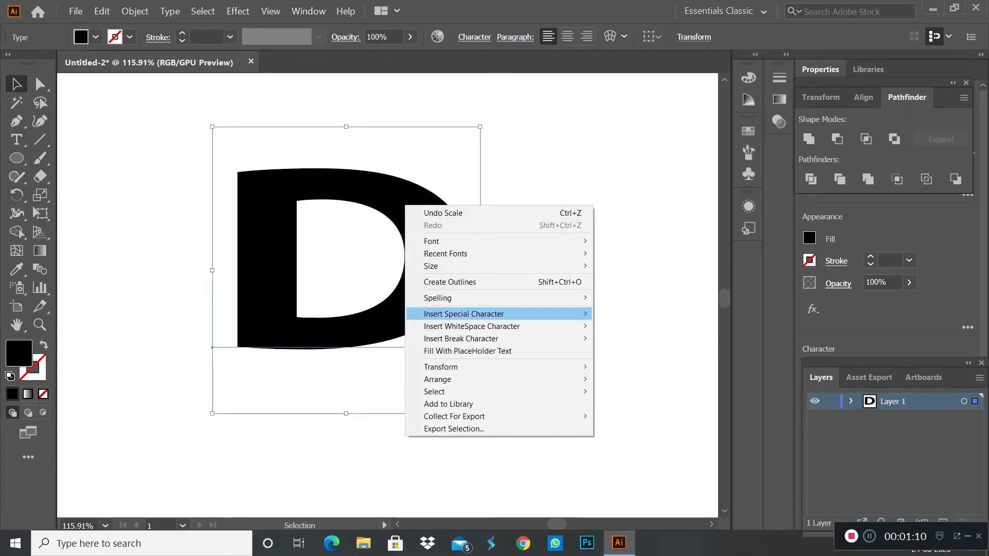
click(450, 281)
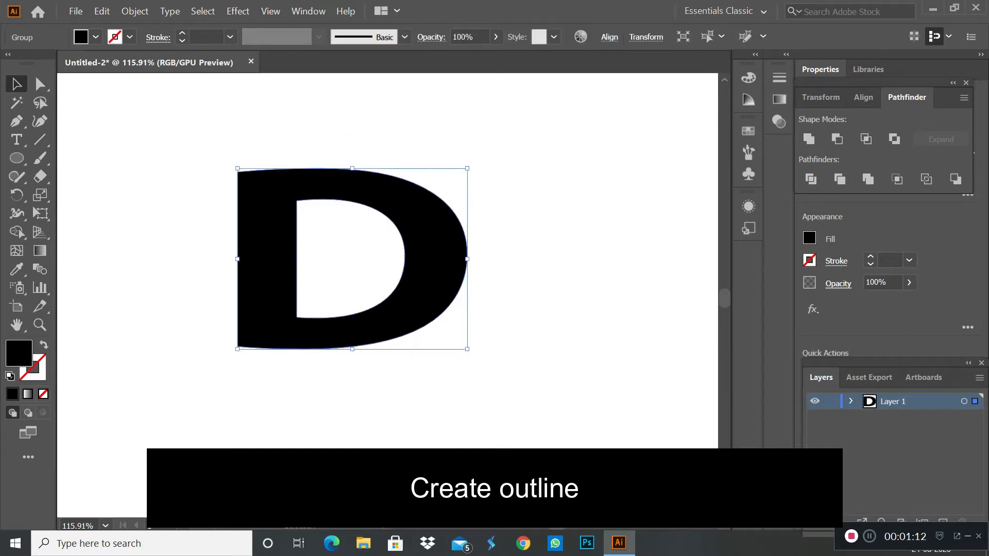
scroll(353, 260, up, 2)
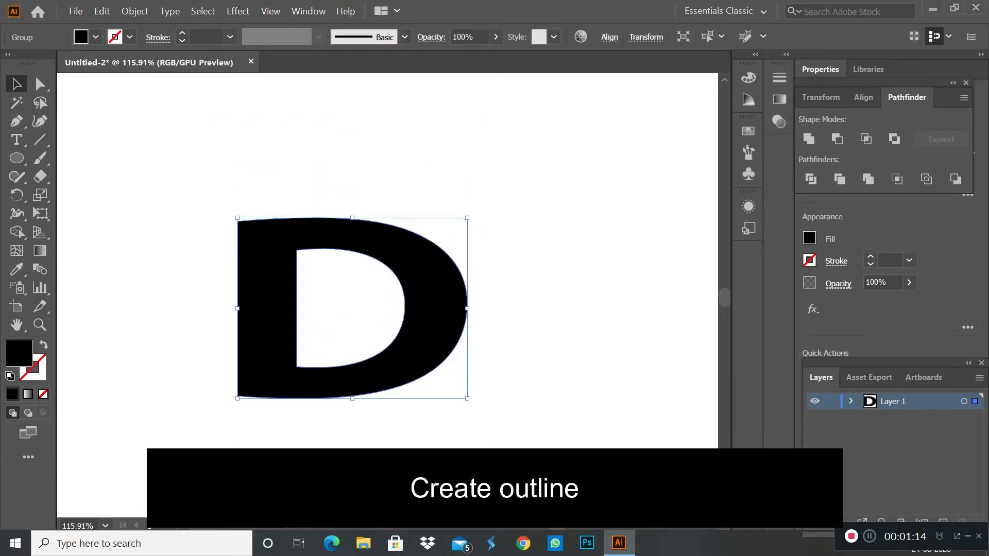
key(ctrl+shift+a)
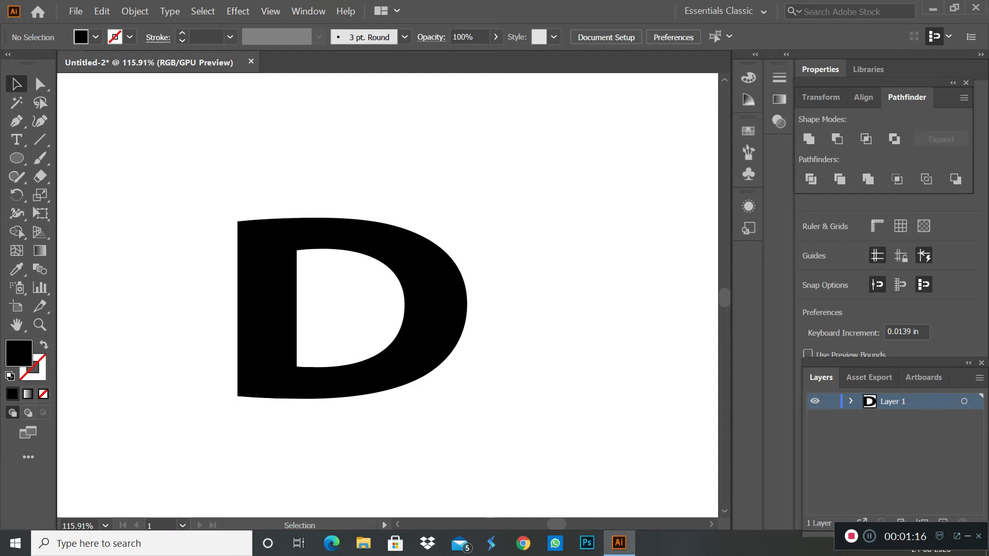
drag(234, 223, 326, 288)
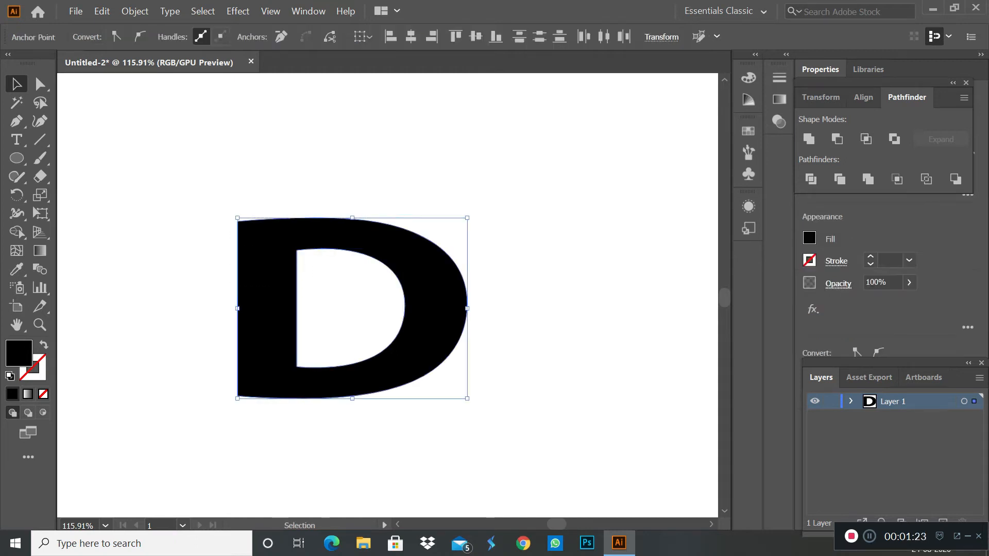
key(ctrl+shift+a)
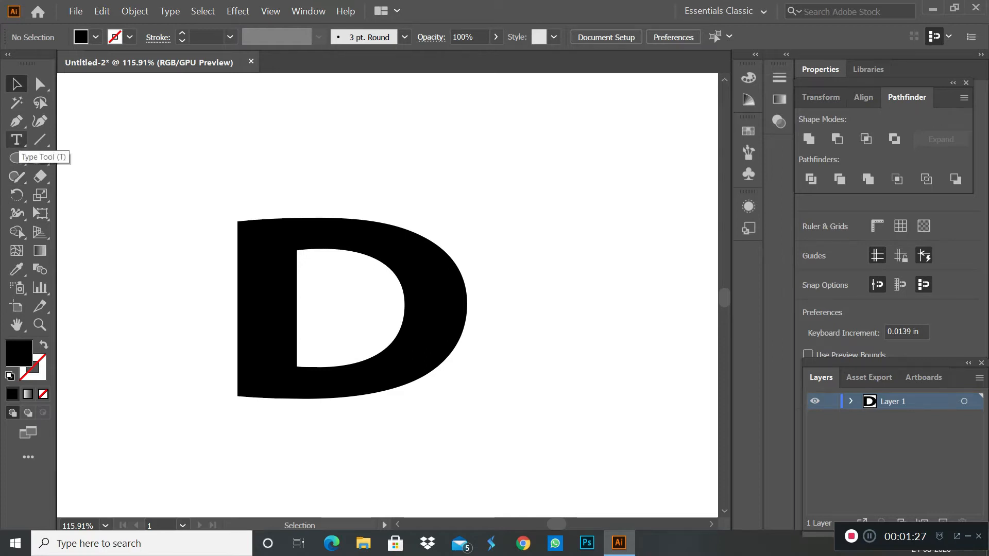
Draw a closed, curved swoosh with the Pen tool across the D, rising from its lower-left side to a sharp tip beyond its upper right.
click(17, 121)
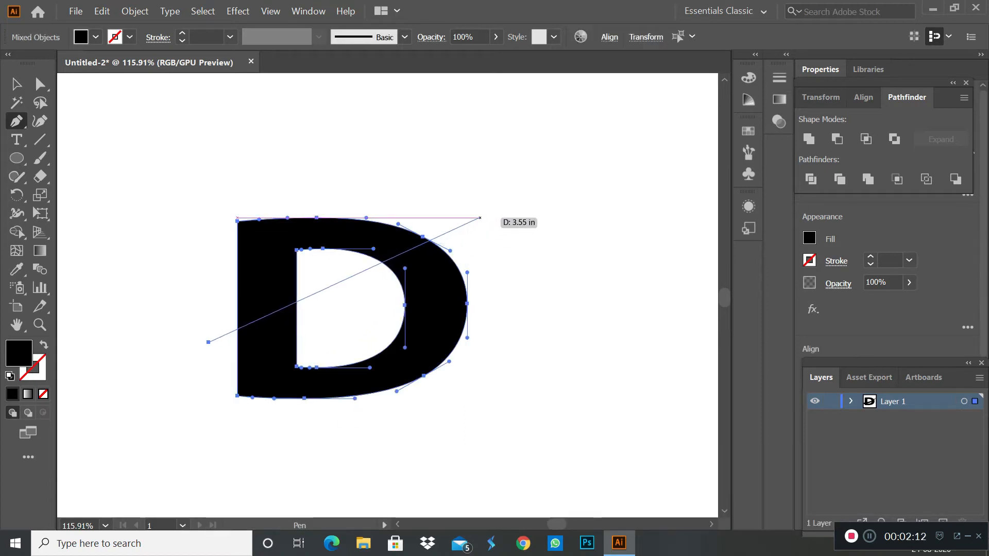
drag(493, 238, 562, 184)
click(562, 184)
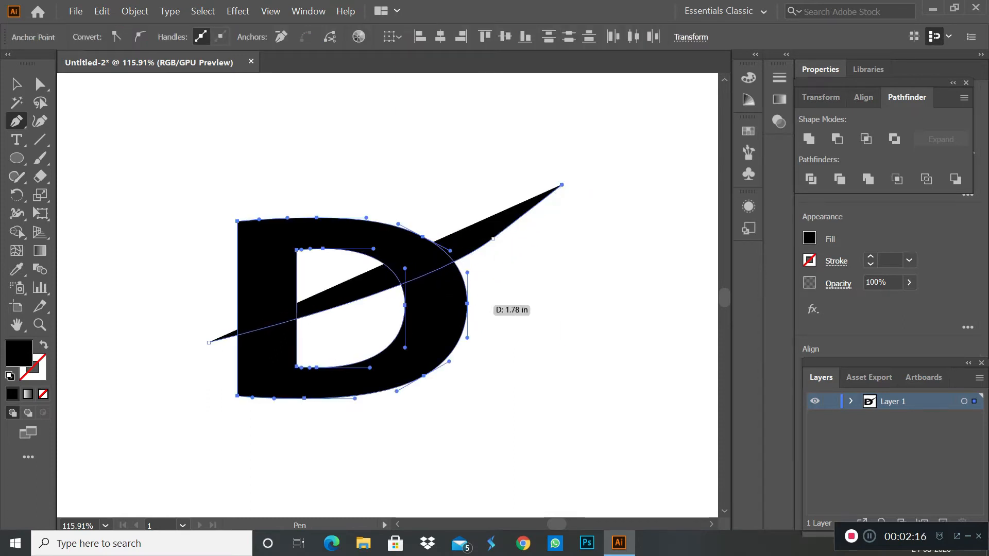
drag(381, 330, 262, 364)
mouse_move(209, 342)
mouse_down()
mouse_move(214, 367)
mouse_move(209, 343)
mouse_up()
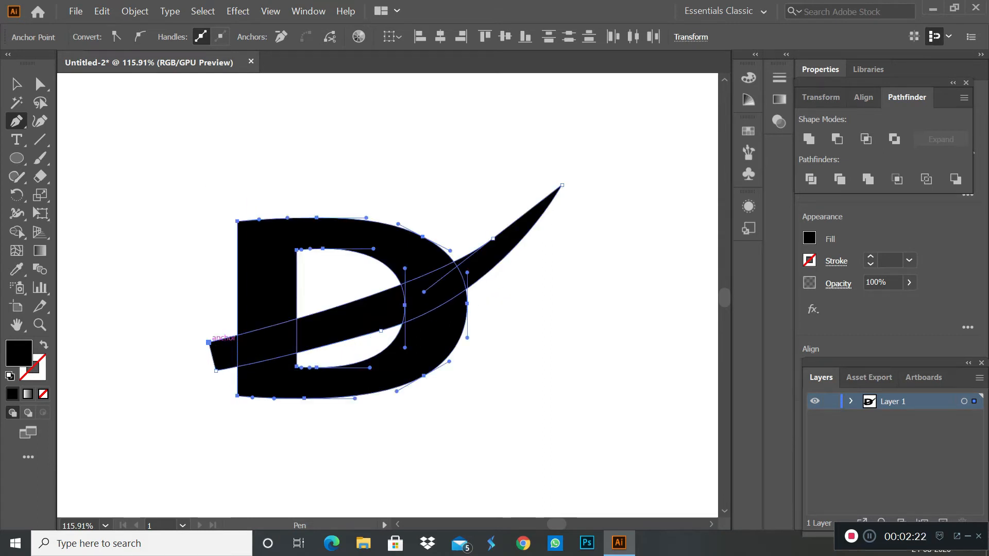
Select the D and the swoosh together and cut the swoosh out of the letter with Minus Front.
click(179, 157)
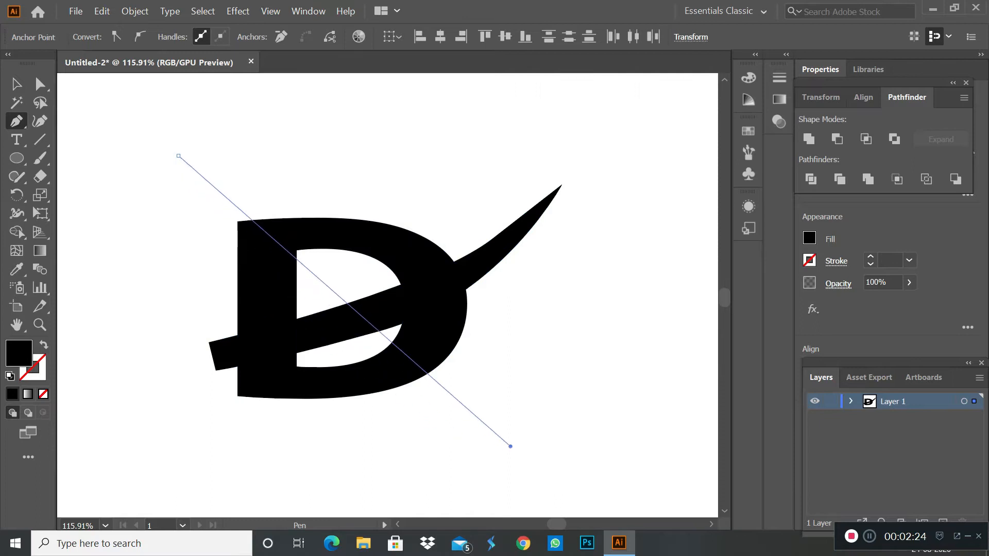
key(ctrl+z)
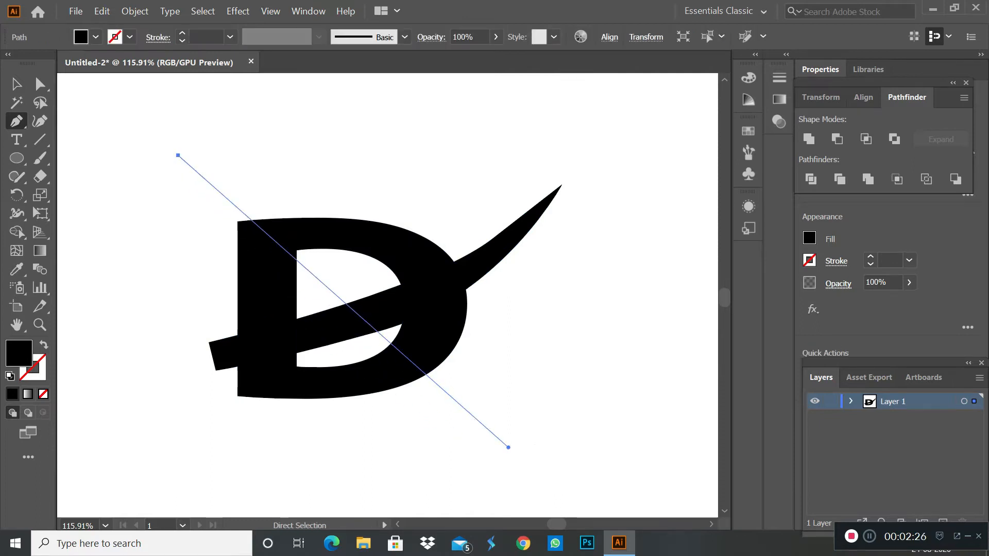
key(ctrl+a)
drag(173, 175, 541, 448)
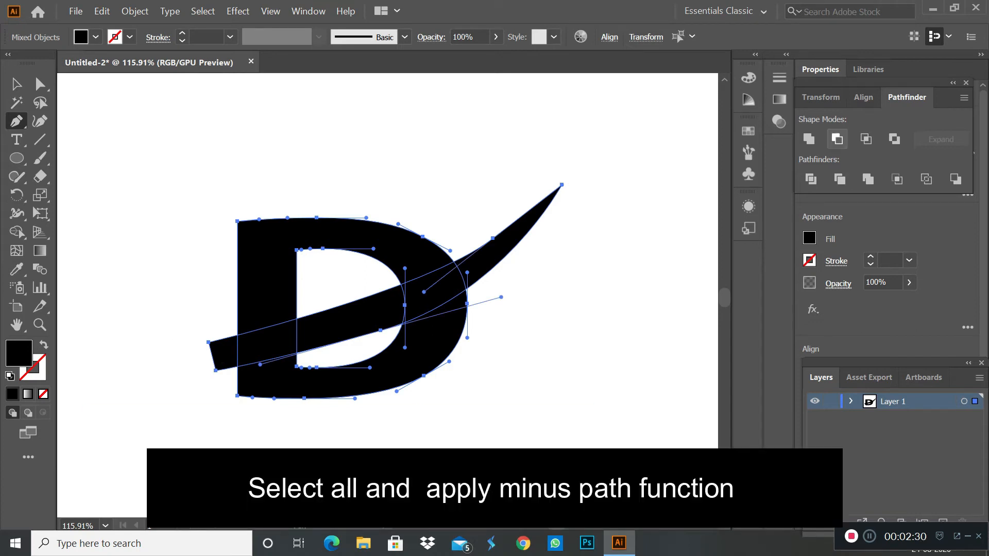
click(837, 138)
click(497, 196)
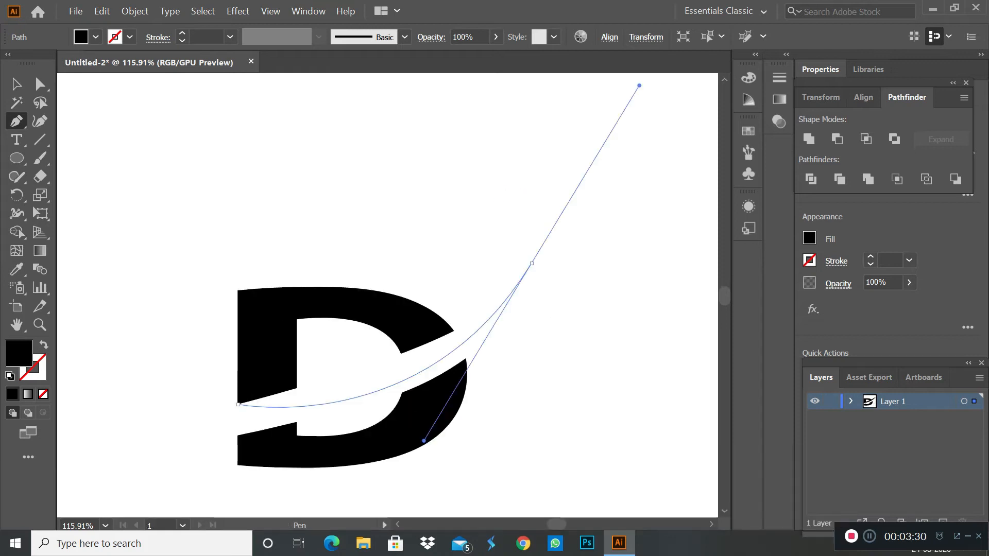
Draw a tapered swoosh along the lower edge of the D's upper piece, ending in a sharp tip beyond its upper right.
drag(638, 84, 457, 333)
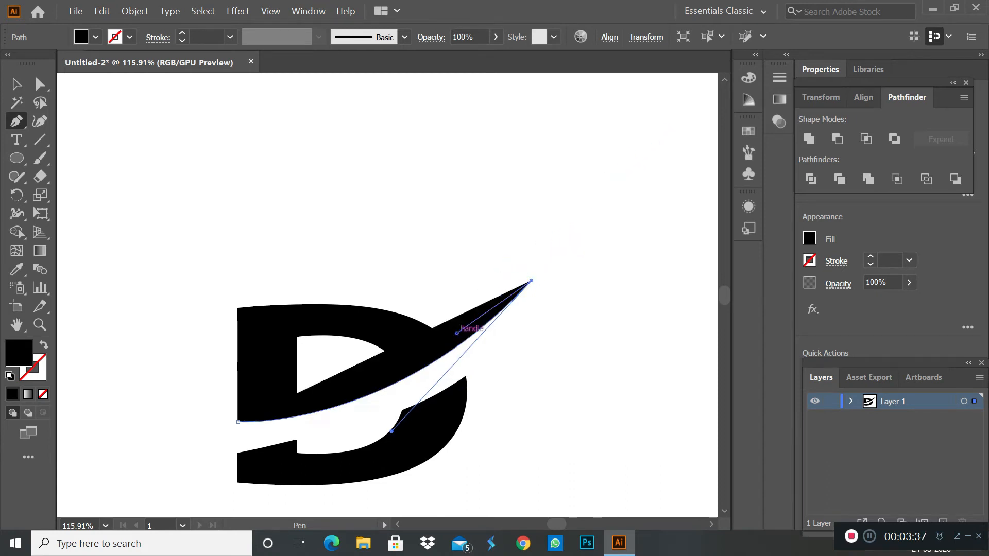
mouse_move(238, 396)
mouse_down()
mouse_move(139, 388)
mouse_move(122, 398)
mouse_move(238, 407)
mouse_up()
click(238, 422)
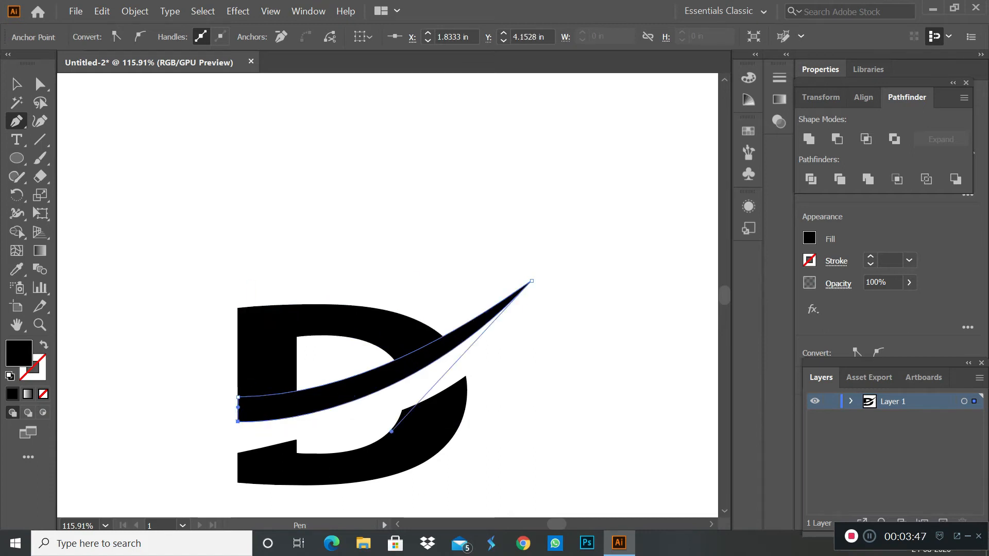
click(433, 246)
click(433, 246)
Unite the new swoosh with the upper piece of the D into one shape.
drag(219, 298, 443, 427)
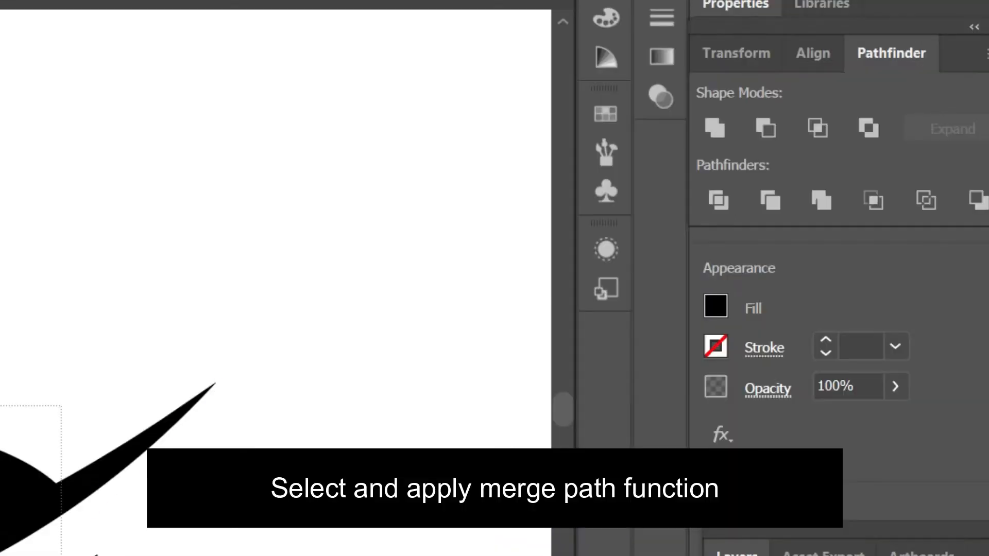
drag(61, 555, 61, 555)
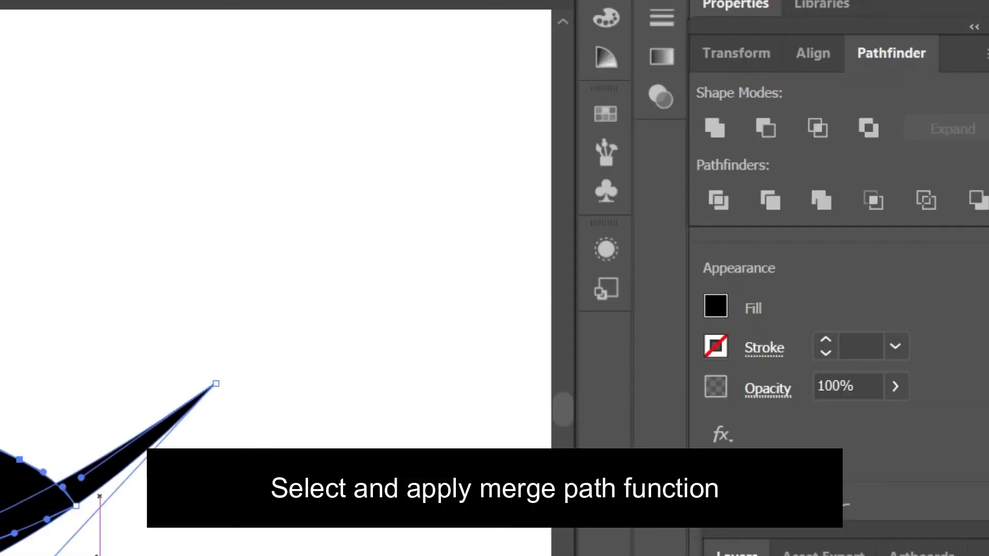
click(715, 128)
ctrl+click(67, 330)
scroll(93, 296, down, 3)
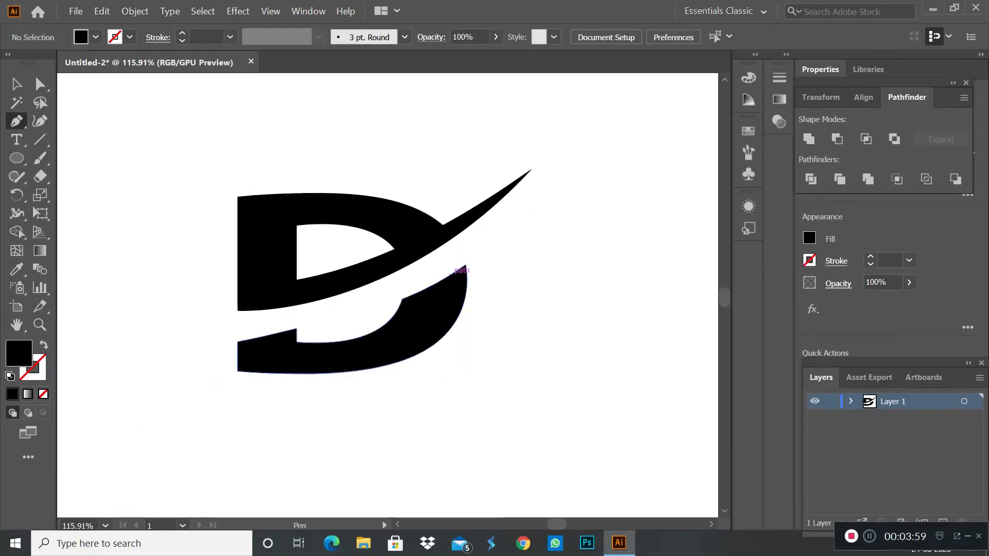
Draw a closed, tapered swoosh along the upper edge of the D's lower piece, rising to a tip below the first one.
click(237, 343)
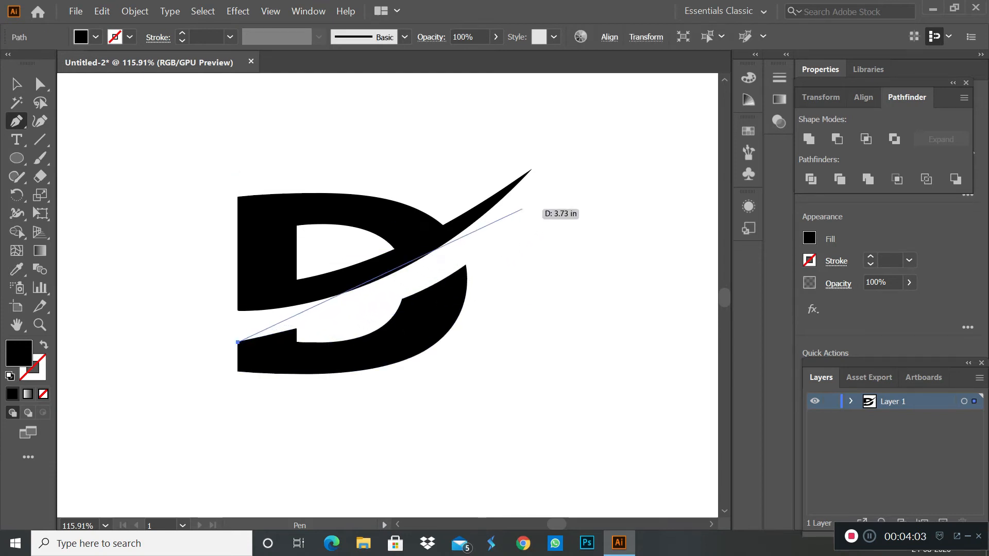
drag(526, 204, 602, 104)
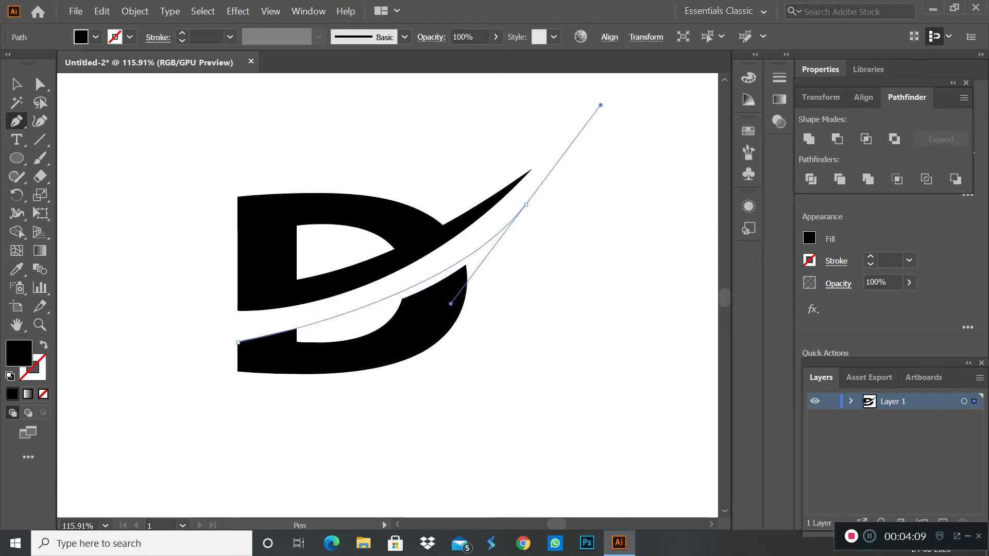
drag(601, 105, 576, 143)
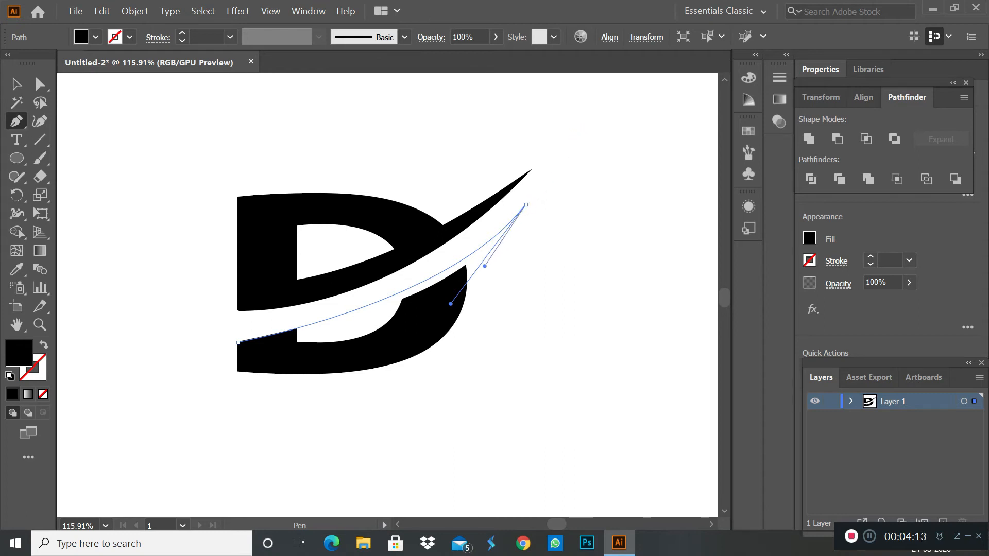
drag(486, 265, 482, 268)
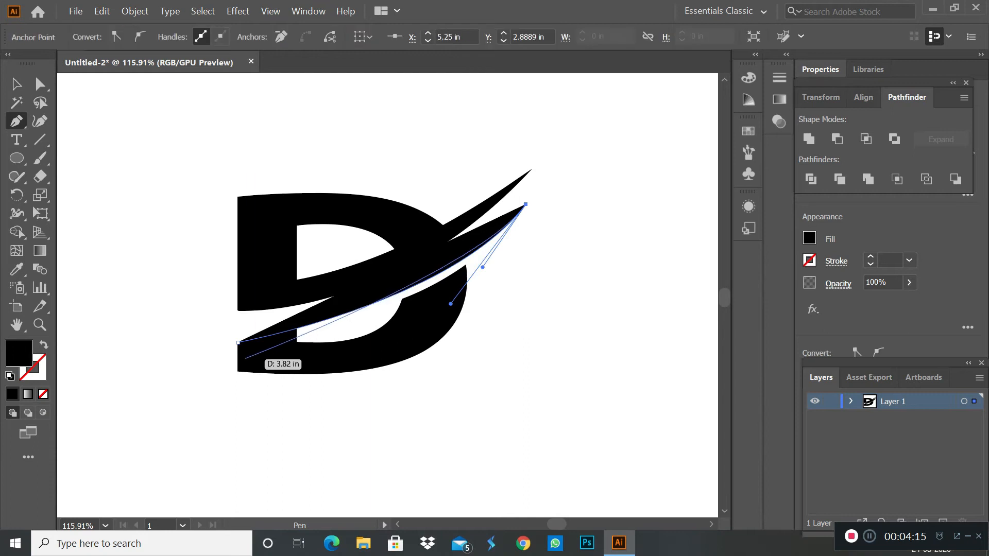
drag(238, 360, 190, 364)
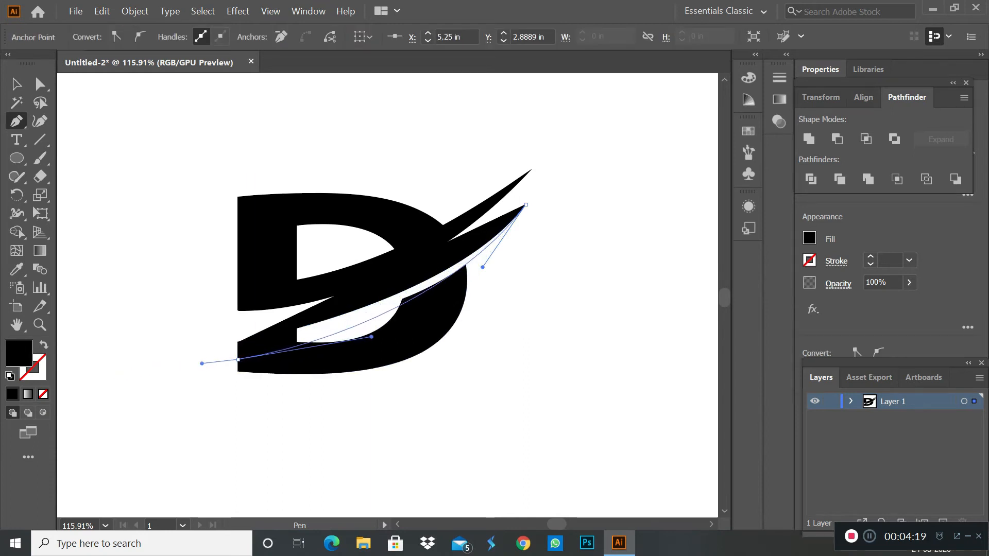
click(238, 343)
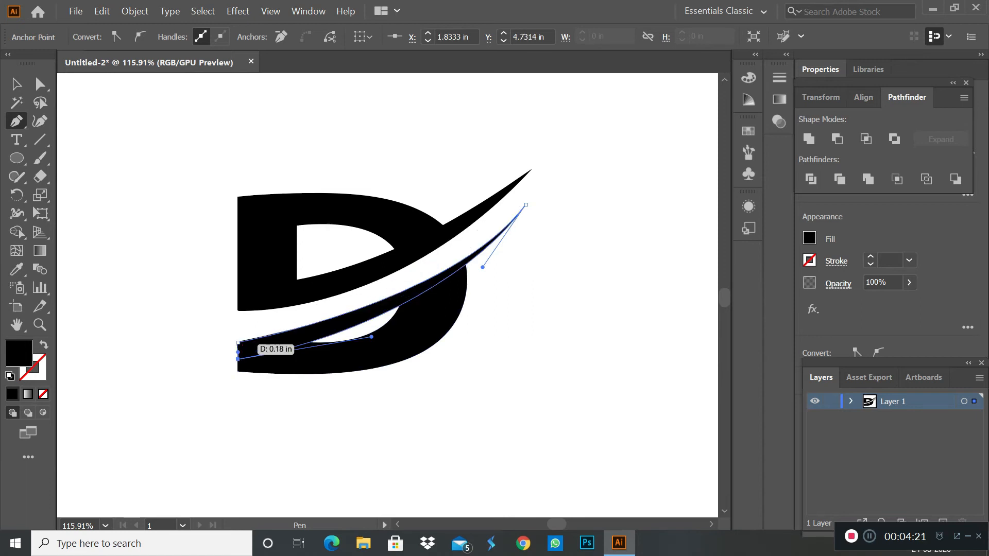
Close the lower swoosh's outline and unite it with the D's lower piece into one shape.
click(238, 342)
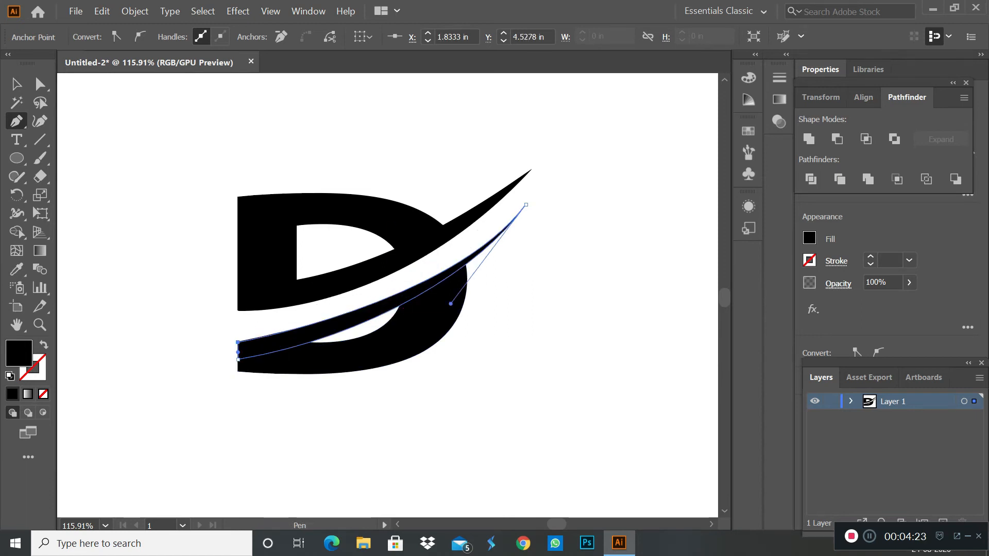
click(525, 270)
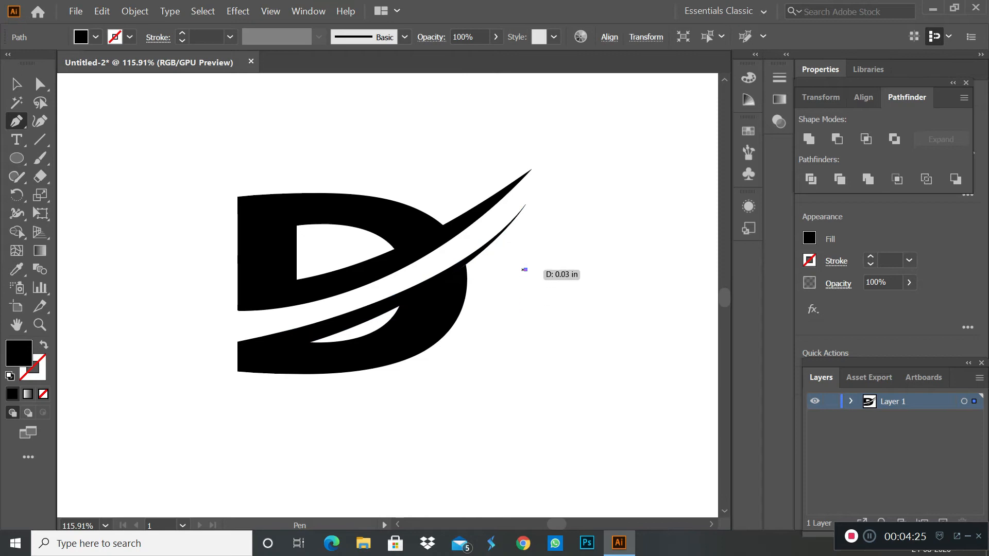
key(ctrl+z)
drag(212, 323, 330, 393)
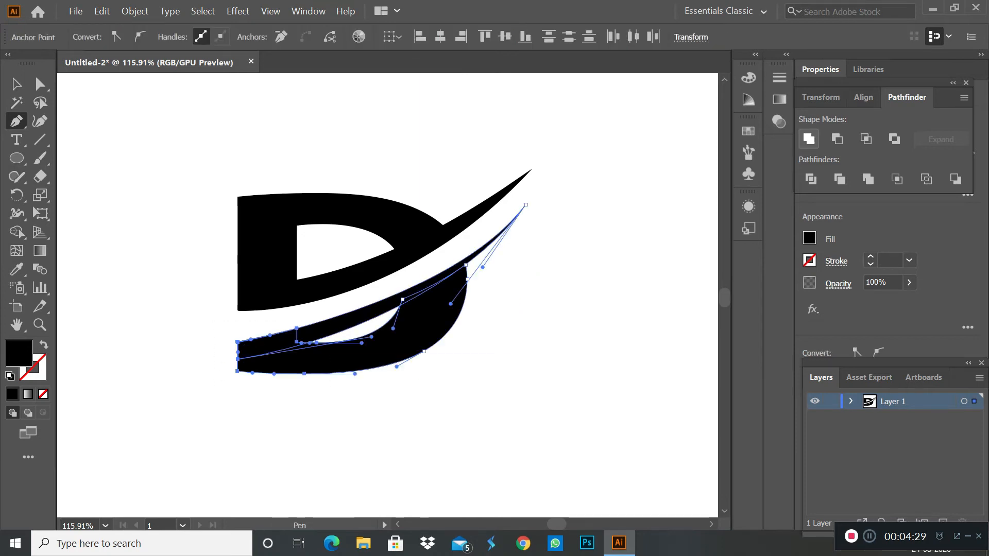
click(808, 138)
click(579, 264)
key(ctrl+z)
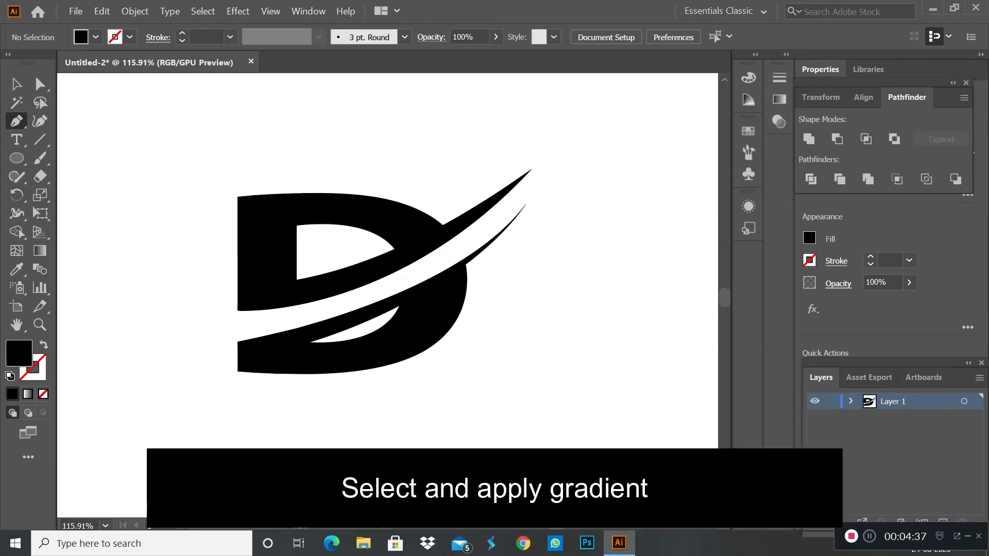
Fill the D's upper piece with a linear gradient and set its starting color stop to dark gray.
drag(212, 181, 308, 295)
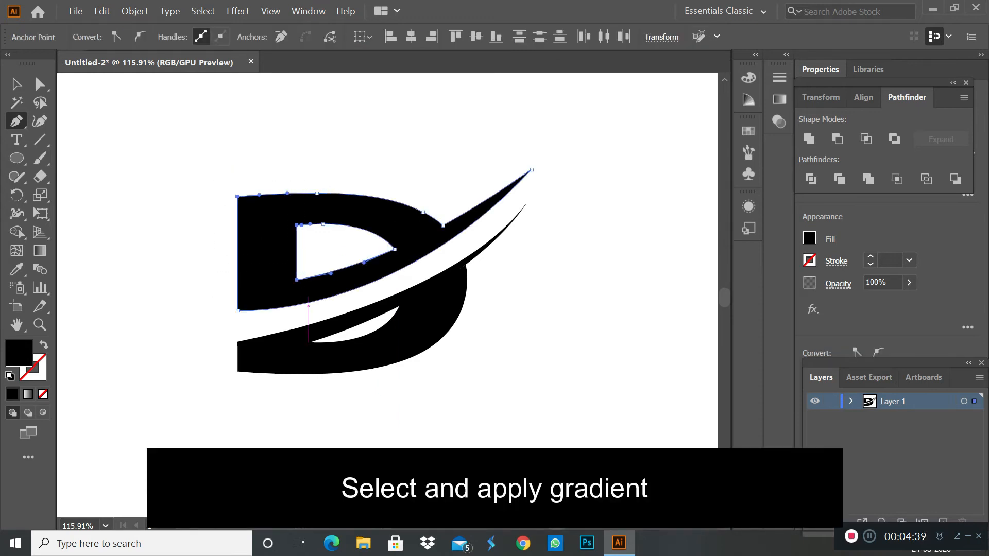
click(28, 394)
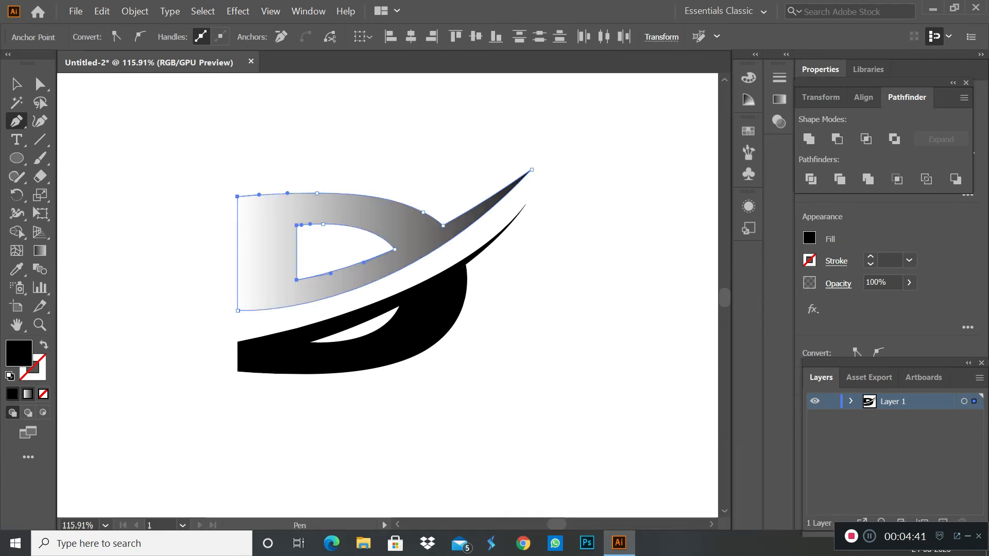
double_click(584, 197)
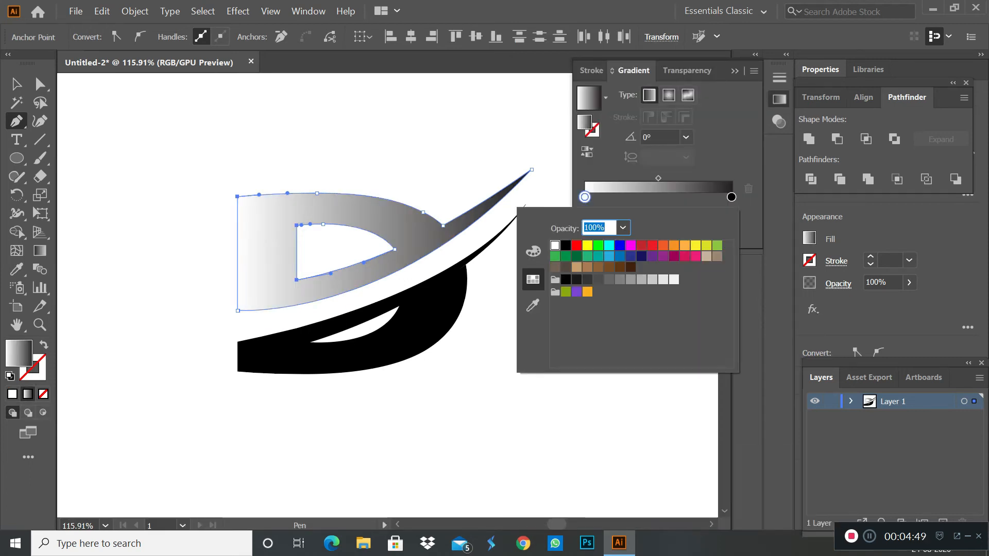
click(609, 279)
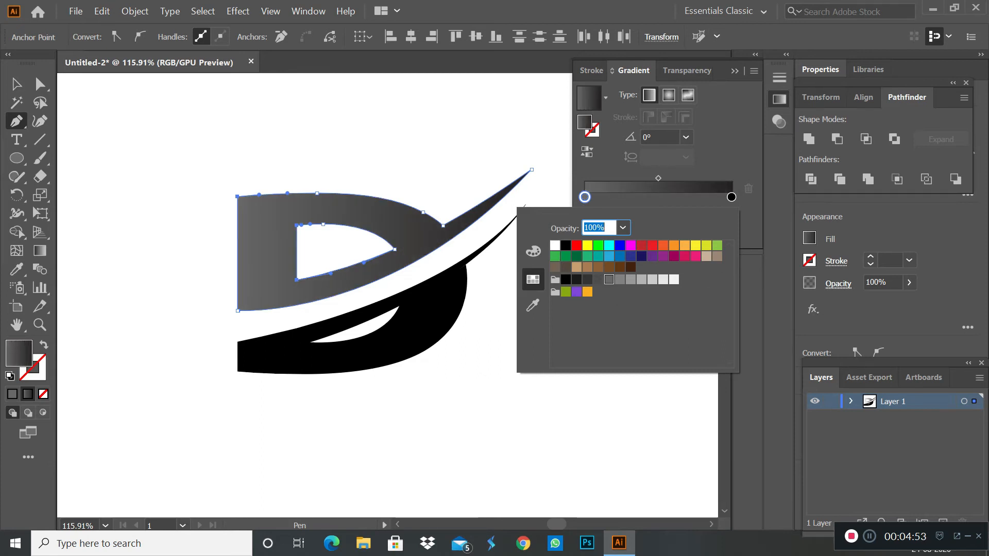
click(566, 279)
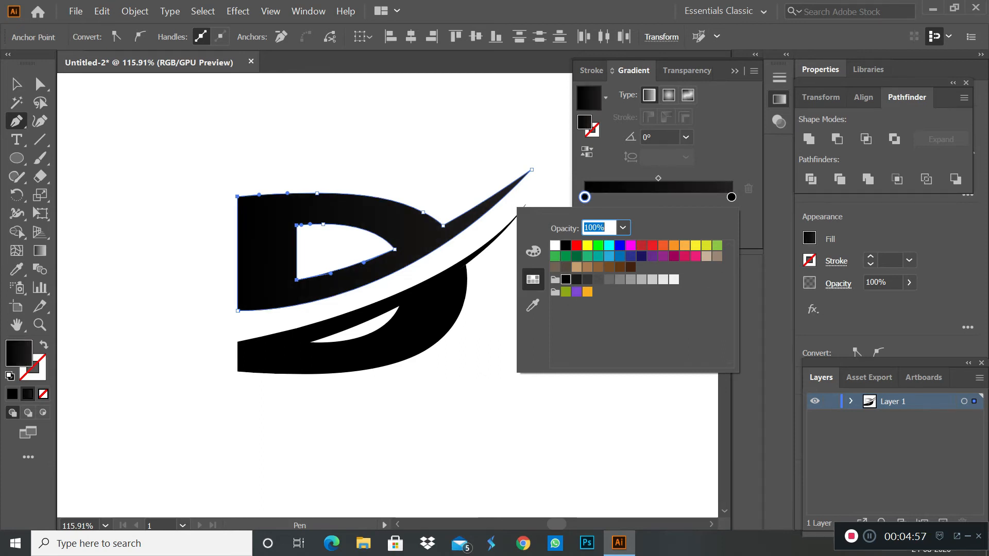
click(609, 279)
Set the end stop of the upper piece's gradient to black and its angle to -180°.
click(732, 197)
double_click(732, 196)
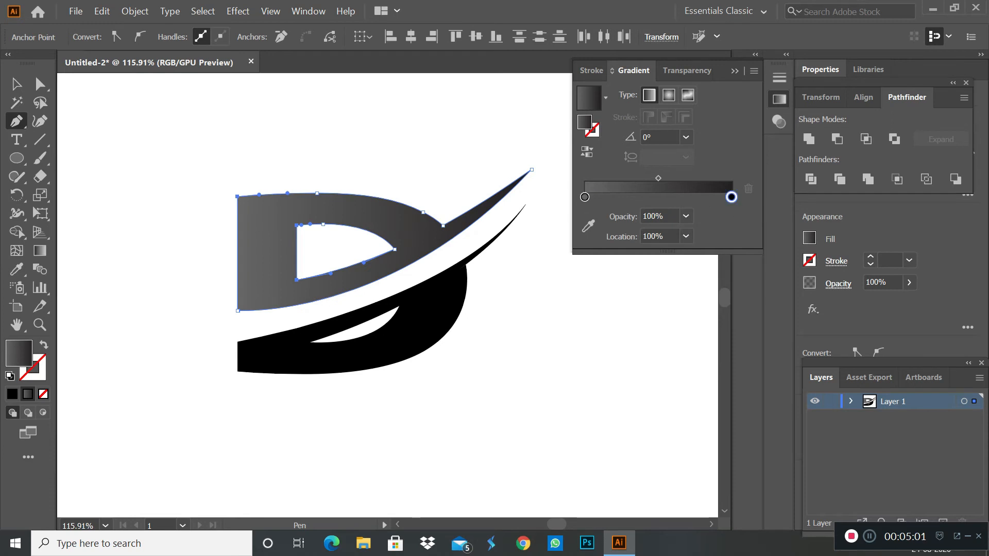
click(565, 279)
key(Escape)
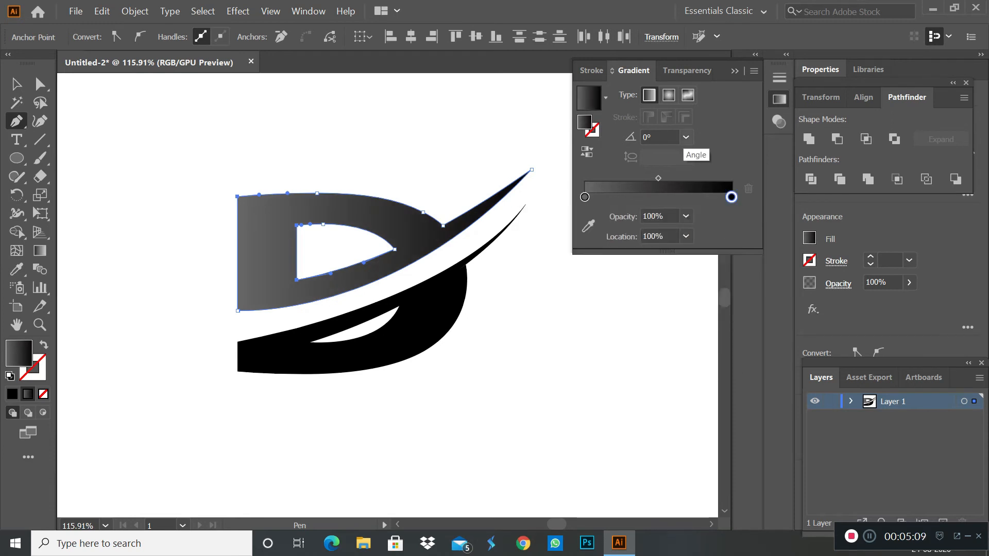
click(686, 137)
click(705, 433)
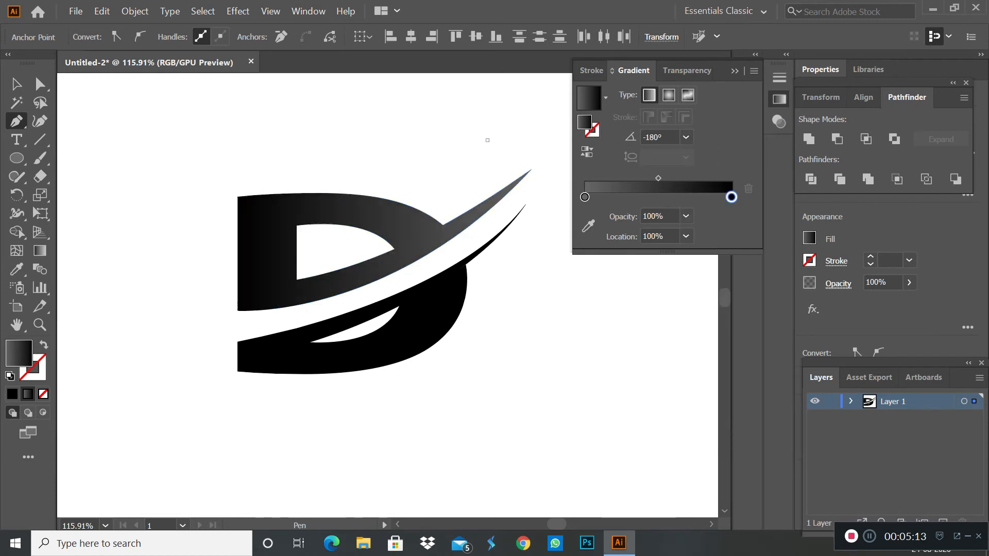
click(487, 139)
key(ctrl+z)
Apply the gradient to the D's lower piece, with a blue starting stop and the midpoint at about 37%.
ctrl+drag(221, 335, 346, 393)
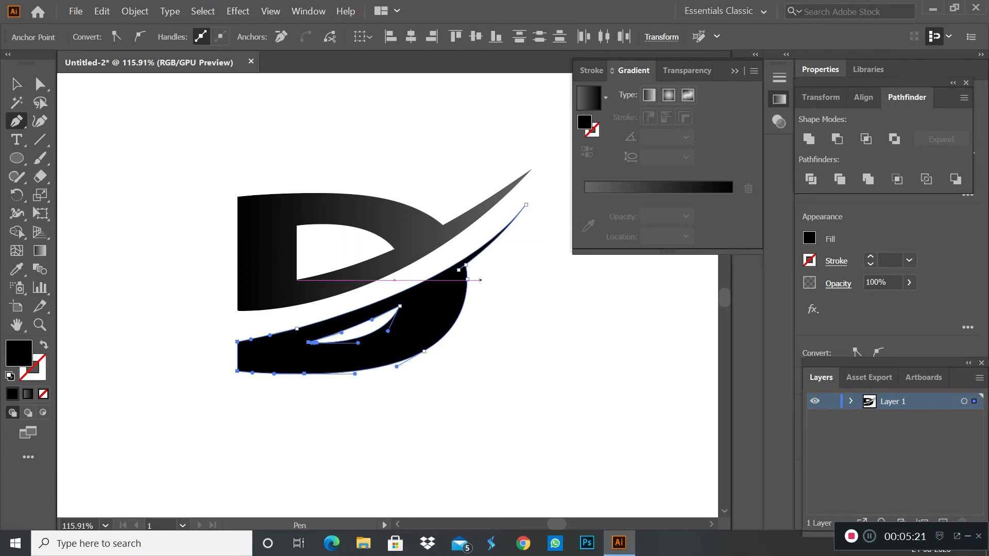
click(28, 394)
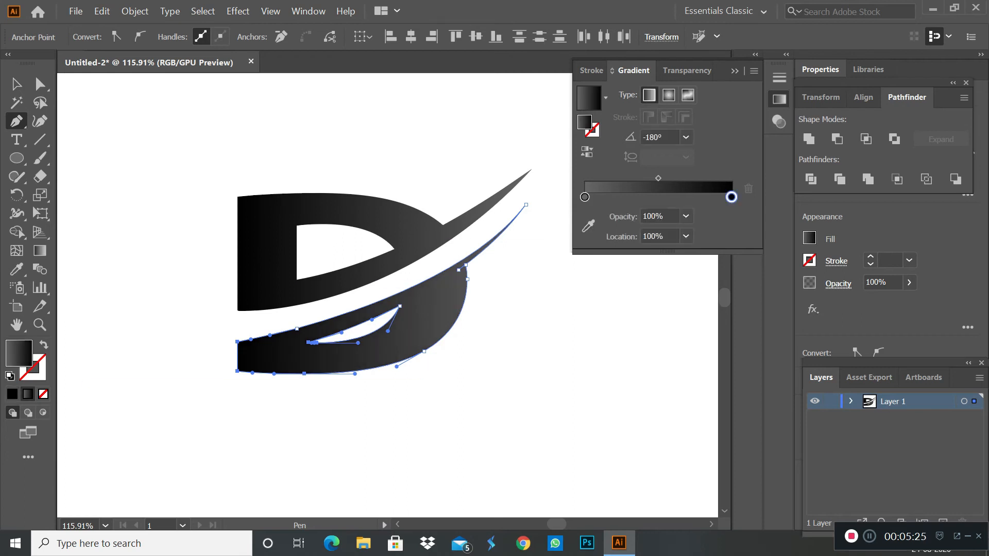
double_click(585, 197)
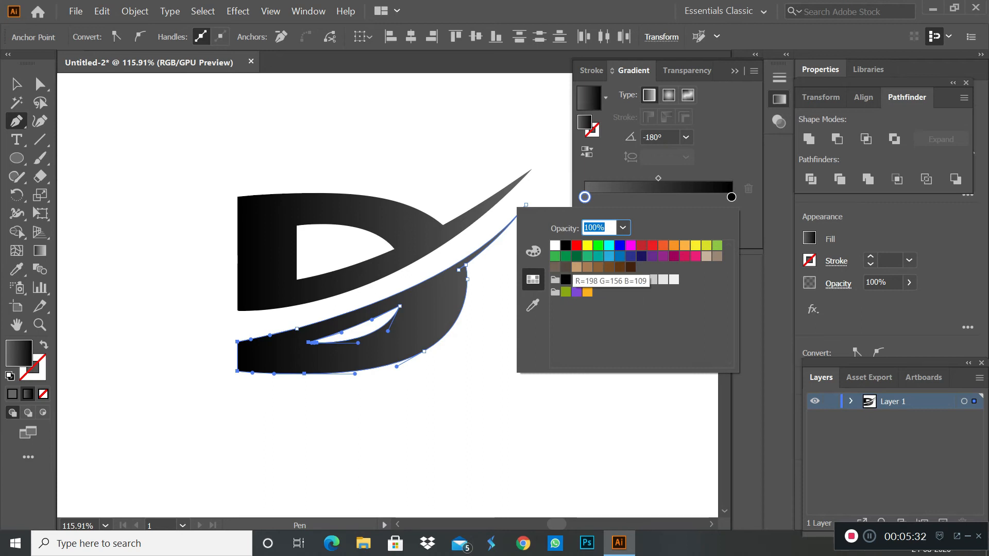
click(619, 246)
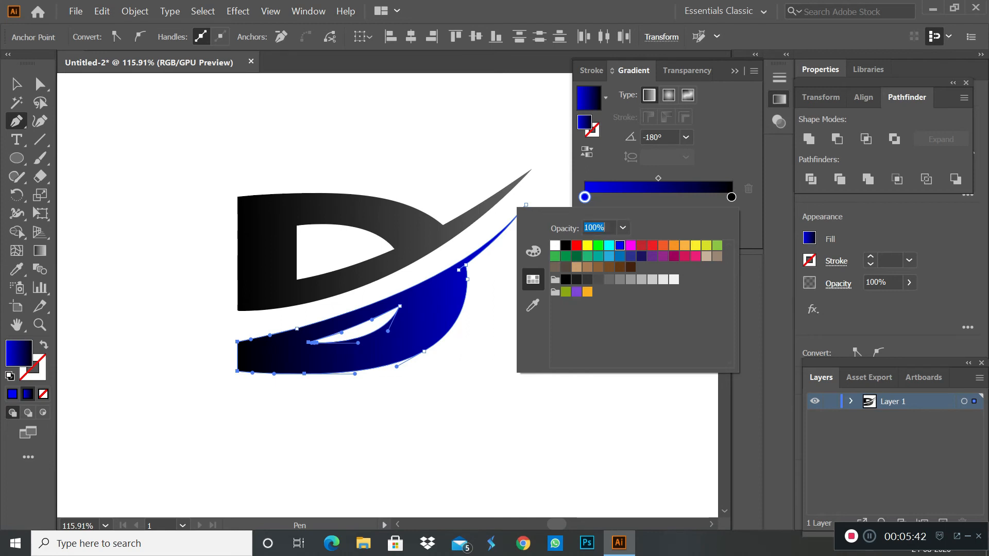
key(Escape)
click(658, 178)
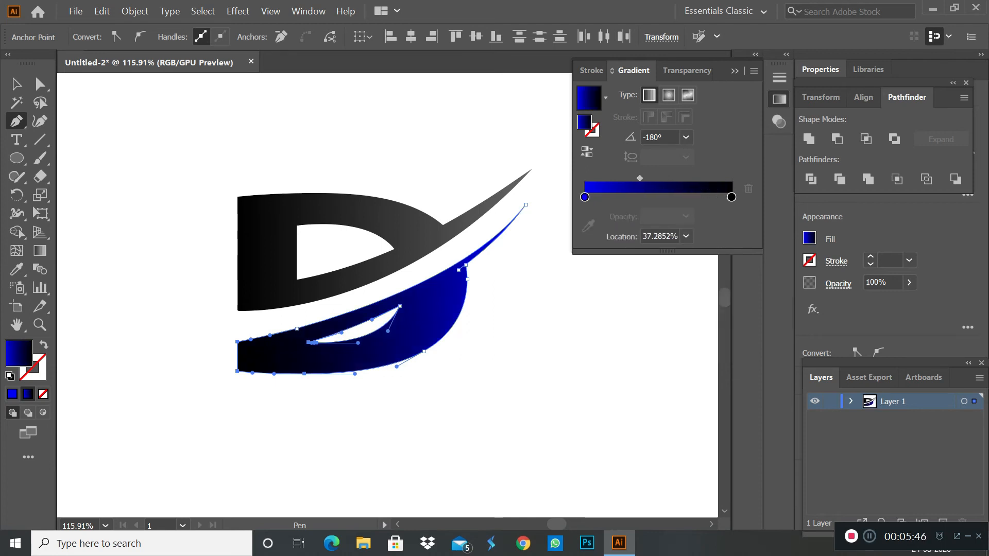
click(503, 132)
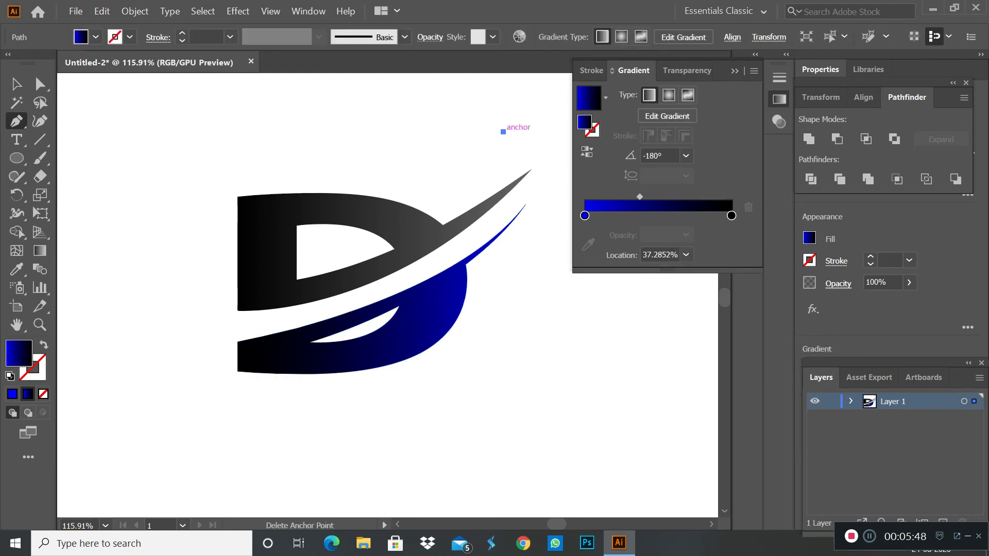
click(503, 132)
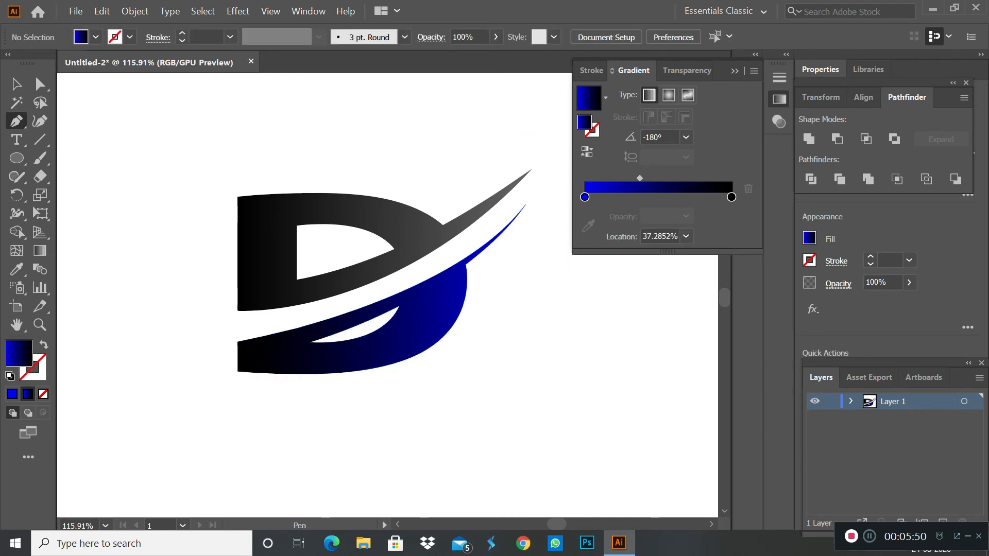
Lock the logo's layer and add a new layer beneath it.
scroll(526, 249, up, 2)
key(ctrl)
scroll(360, 333, left, 3)
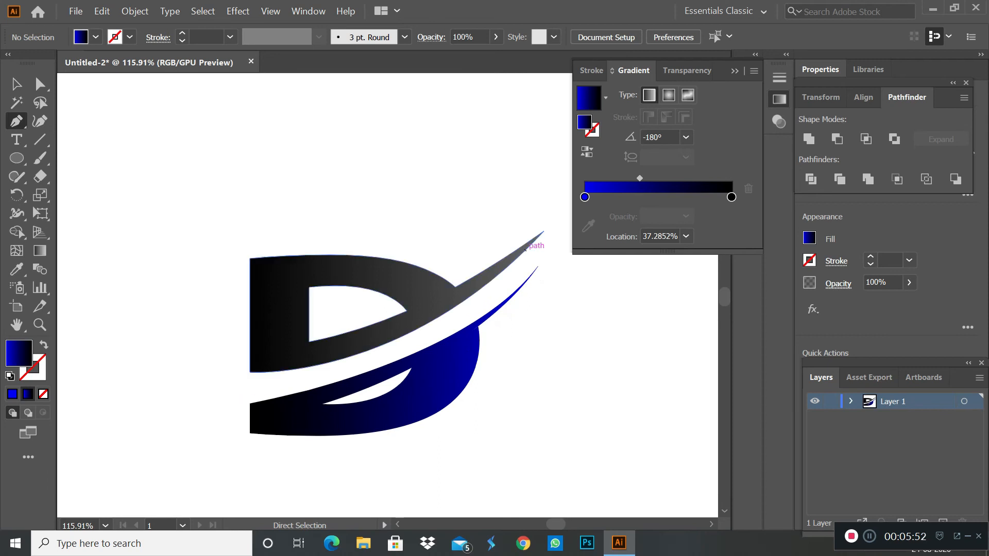
click(734, 70)
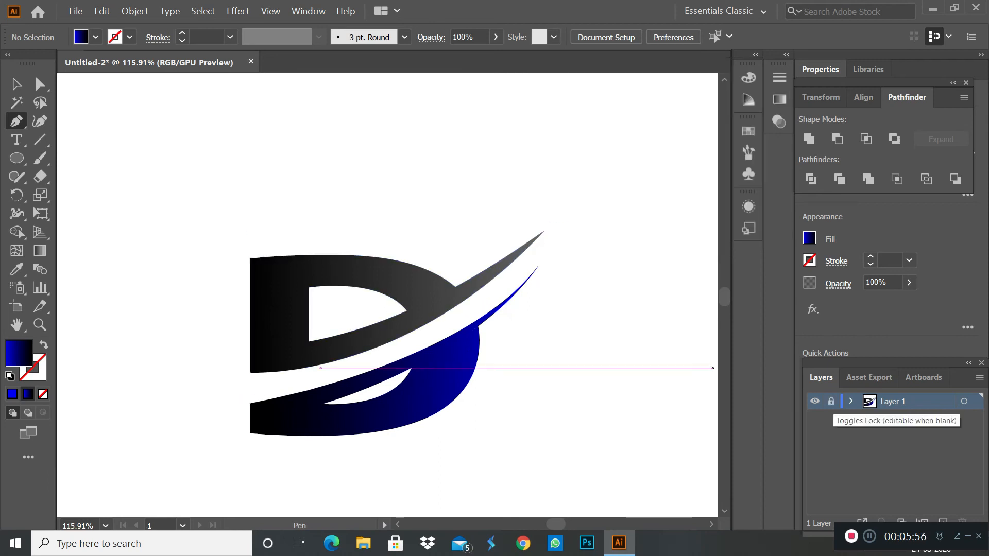
drag(921, 531, 737, 537)
click(943, 522)
drag(893, 401, 893, 423)
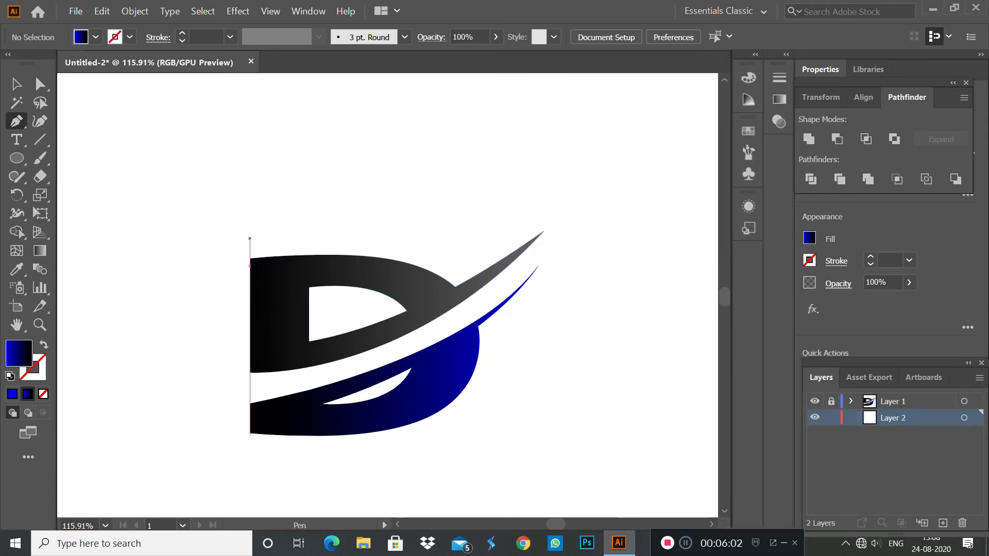
Draw a background rectangle behind the whole logo on Layer 2 and set its gradient's starting stop to light gray.
drag(16, 159, 51, 158)
drag(175, 190, 579, 483)
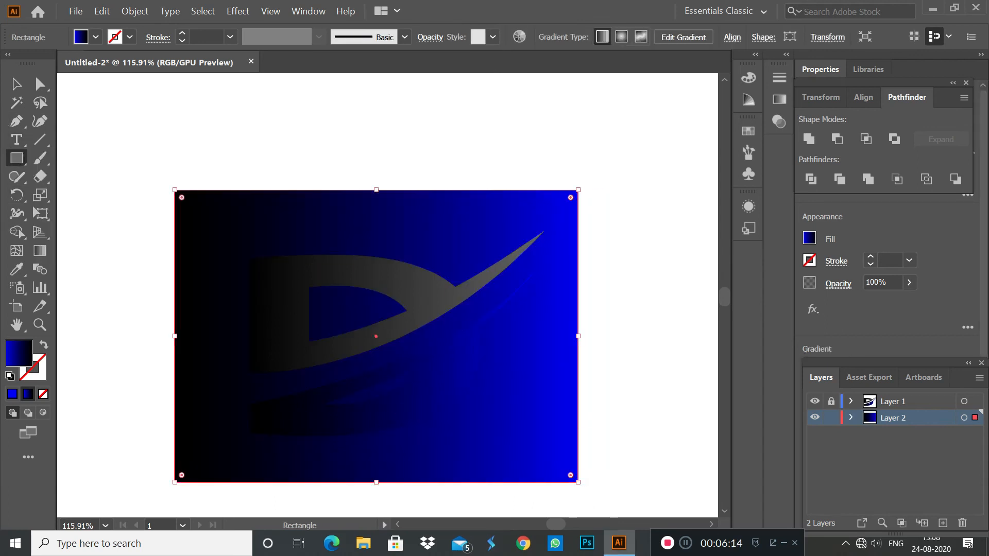
click(779, 99)
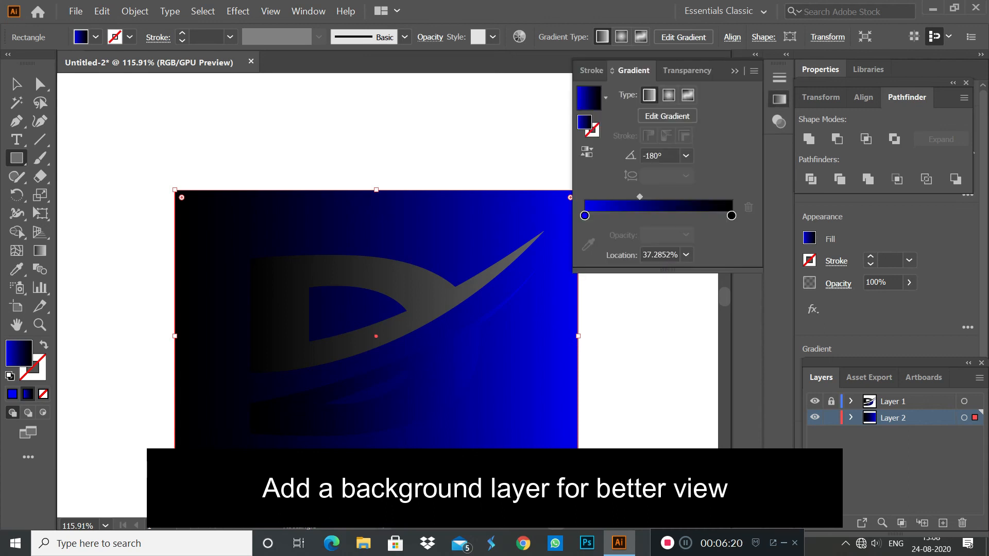
double_click(584, 215)
click(555, 264)
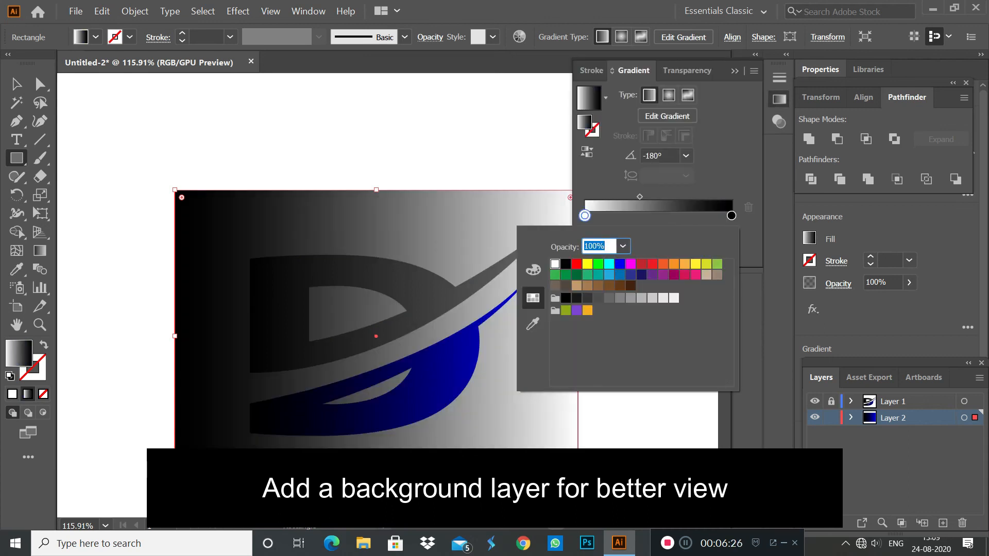
click(663, 297)
Set the end stop of the background rectangle's gradient to magenta and make the gradient radial.
click(731, 215)
double_click(731, 215)
click(577, 264)
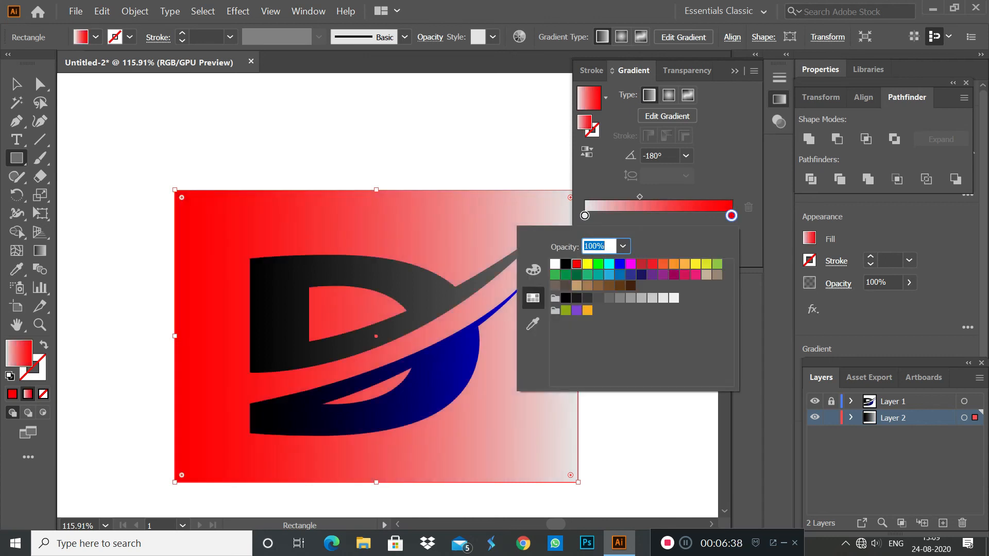
click(609, 264)
click(631, 264)
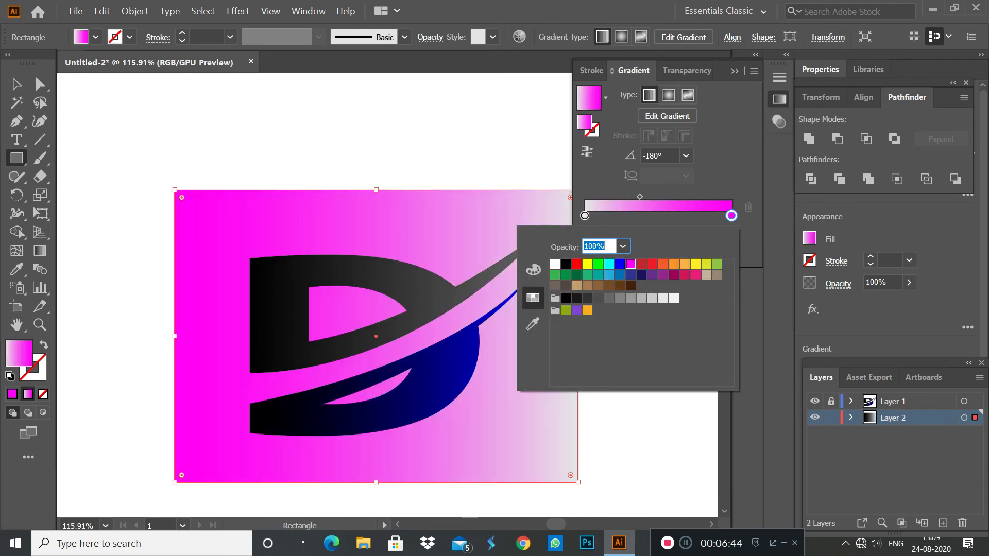
key(Return)
click(669, 94)
click(735, 70)
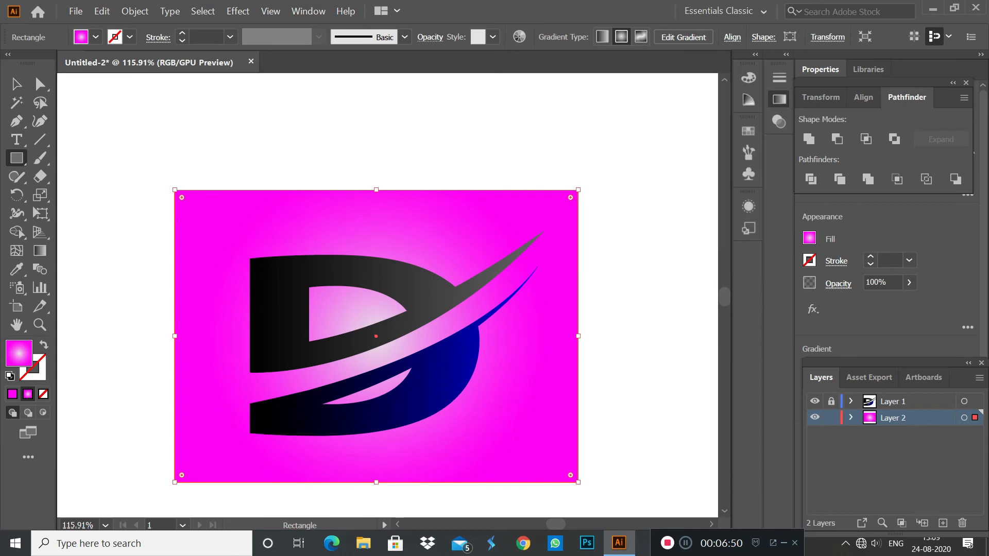
Widen the background rectangle on both sides, extending it further on the side of the D's straight stem.
drag(172, 336, 96, 336)
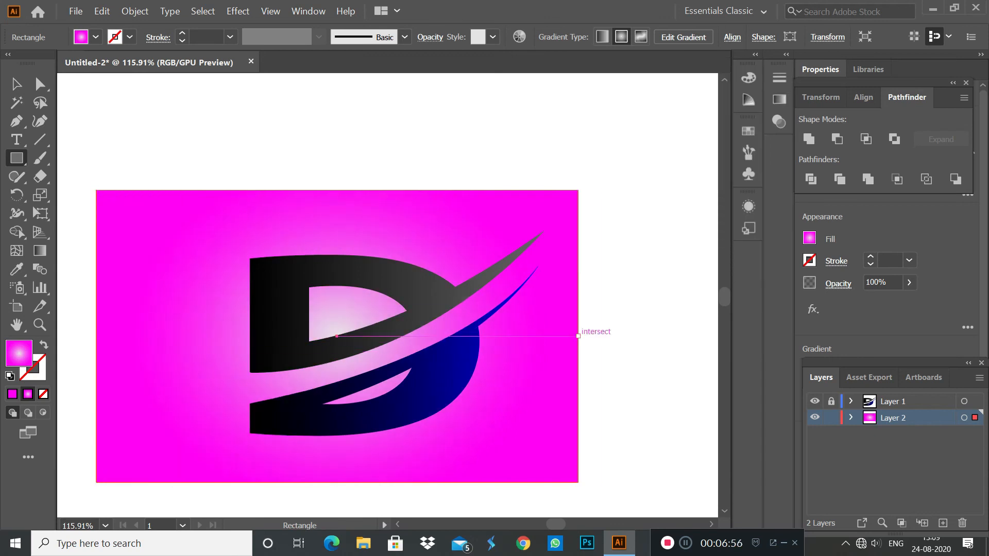
drag(578, 335, 600, 336)
scroll(348, 515, down, 1)
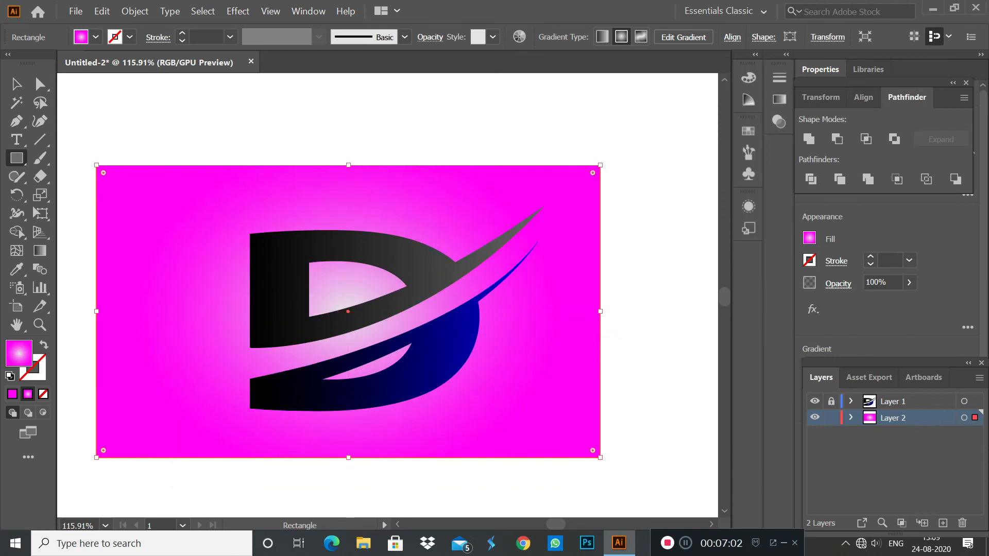